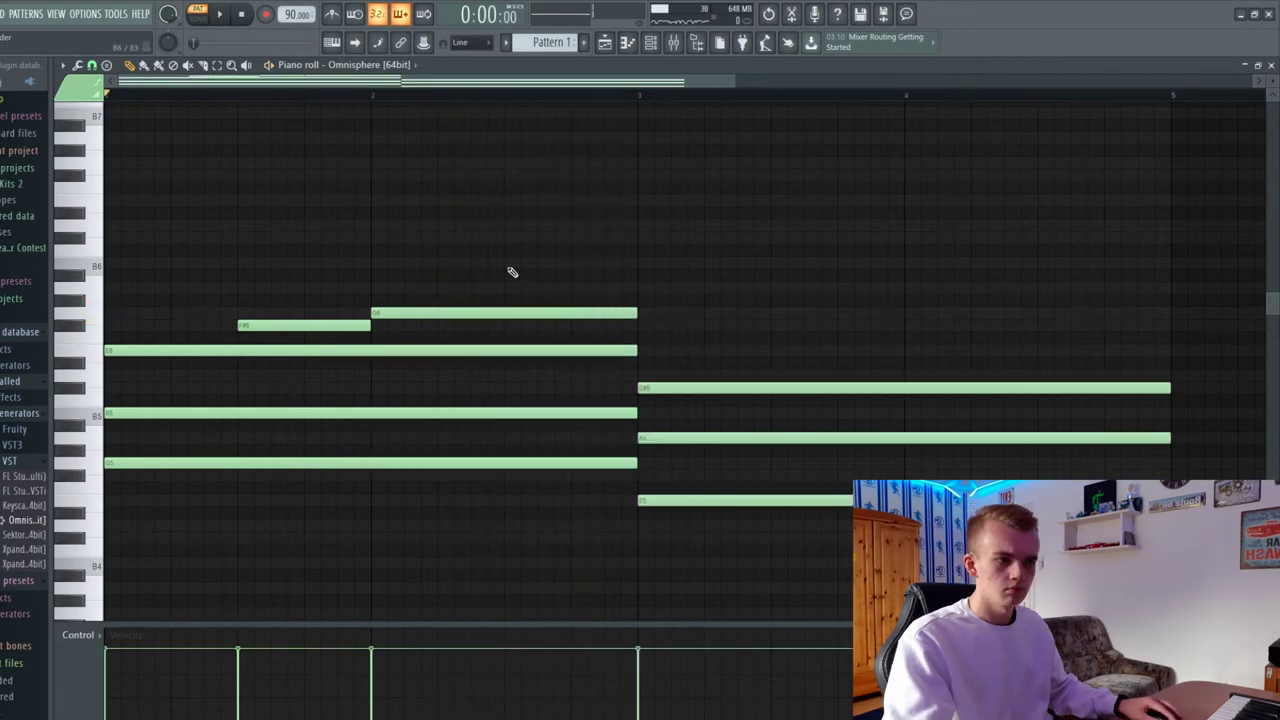
Add a B6 melody note in the second half of bar 2, shorten it to end at bar 3, and replay the loop.
{"action": "left_click", "coordinate": [508, 265]}
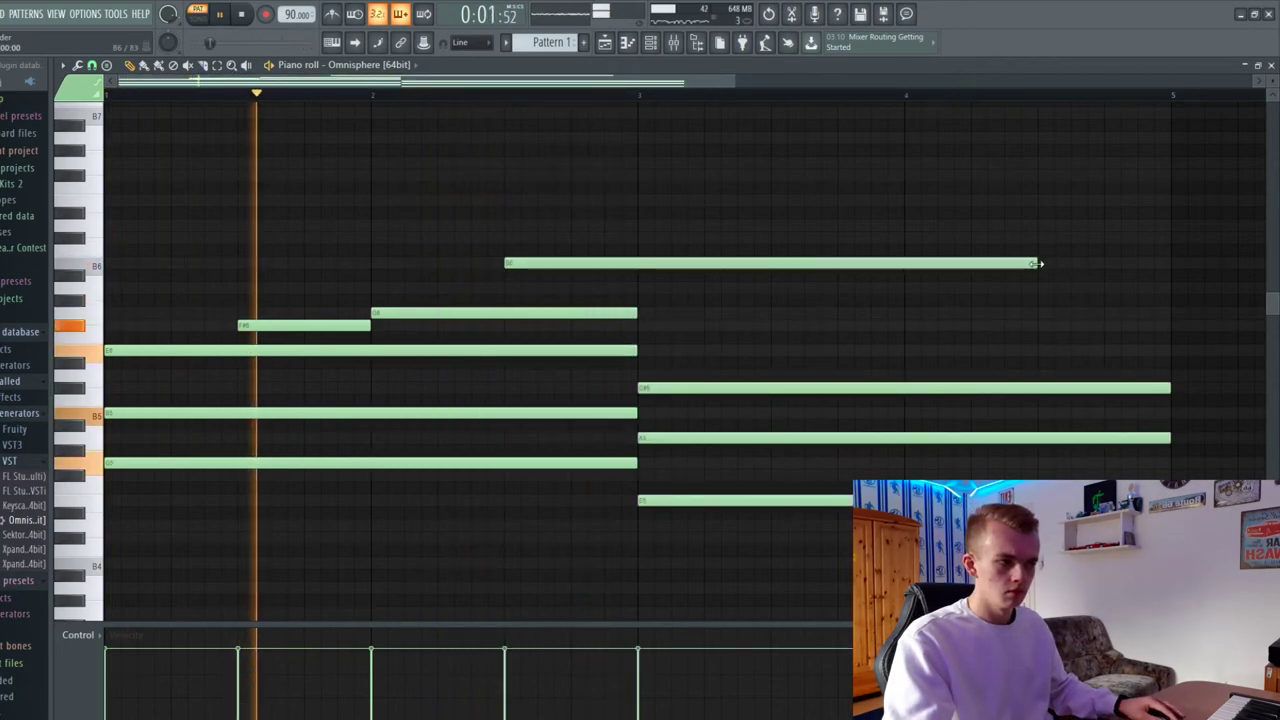
{"action": "left_click_drag", "start_coordinate": [1037, 264], "coordinate": [620, 259]}
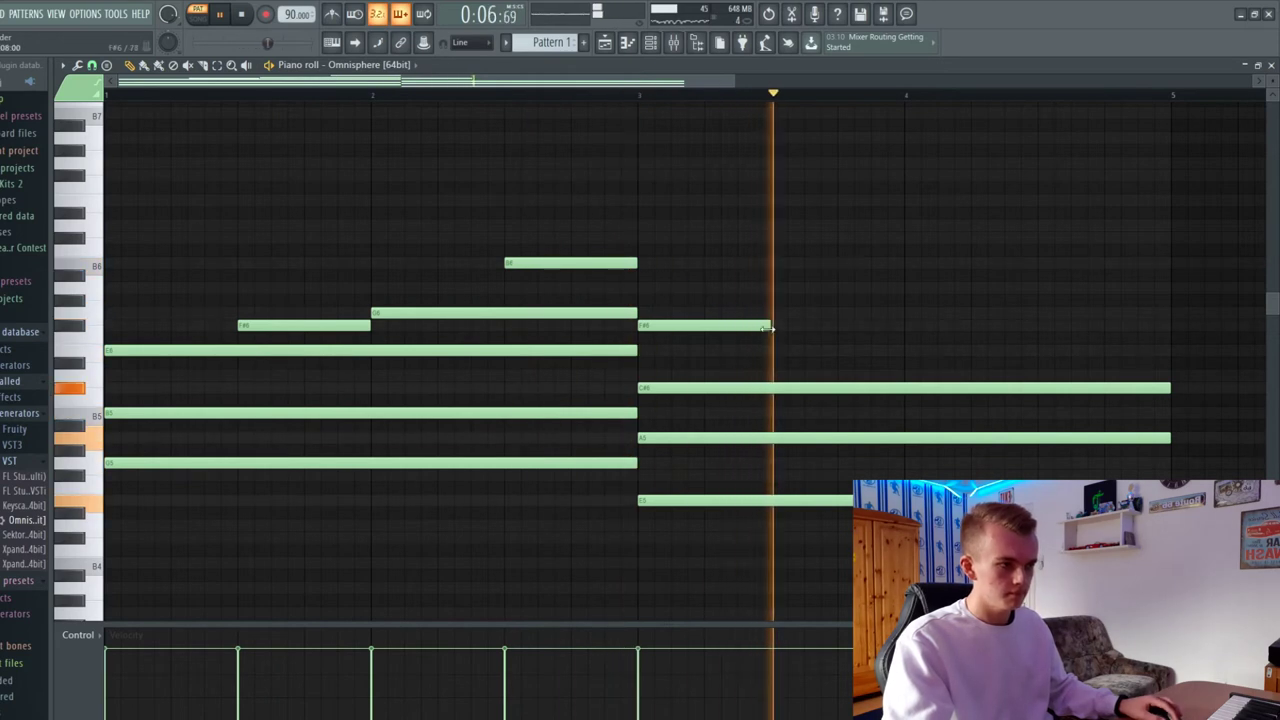
{"action": "key", "text": "space"}
{"action": "key", "text": "space"}
Delete the three long chord notes that start at bar 3.
{"action": "right_click", "coordinate": [712, 388]}
{"action": "right_click", "coordinate": [710, 438]}
{"action": "right_click", "coordinate": [708, 500]}
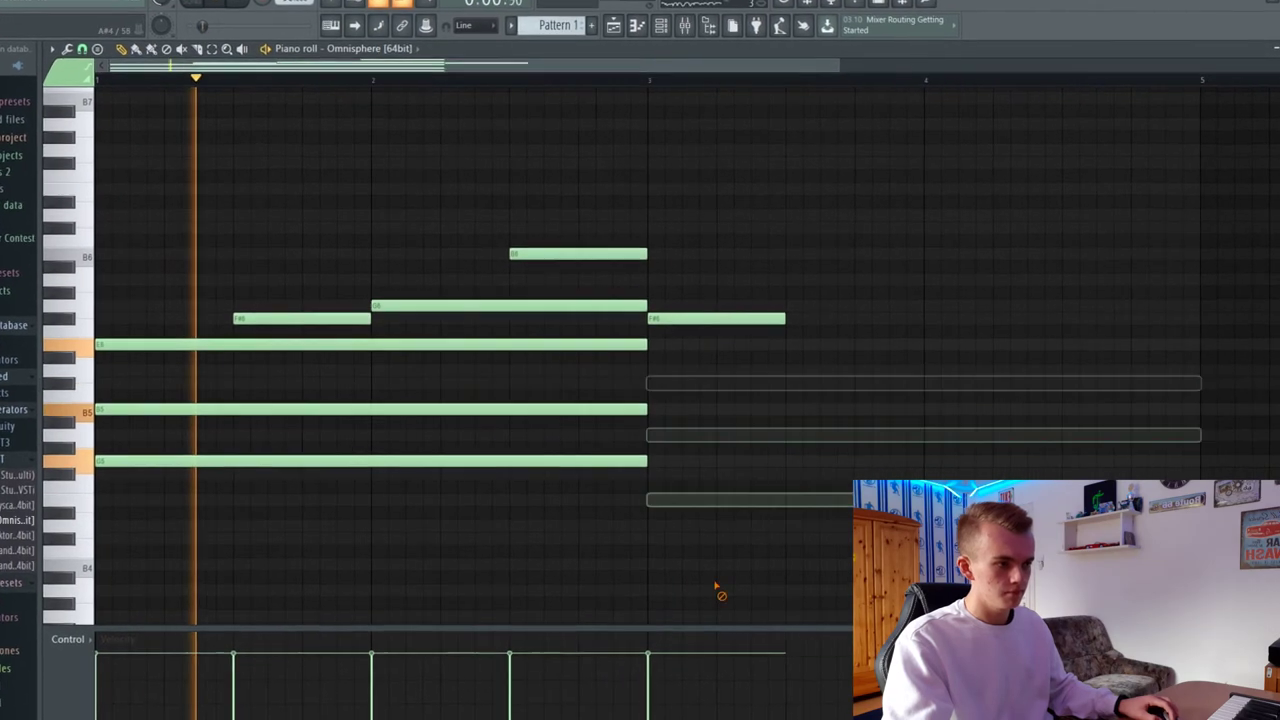
Stretch the three long notes of the first chord to the middle of bar 3.
{"action": "left_click_drag", "start_coordinate": [609, 506], "coordinate": [808, 365]}
{"action": "left_click", "coordinate": [922, 363], "text": "ctrl"}
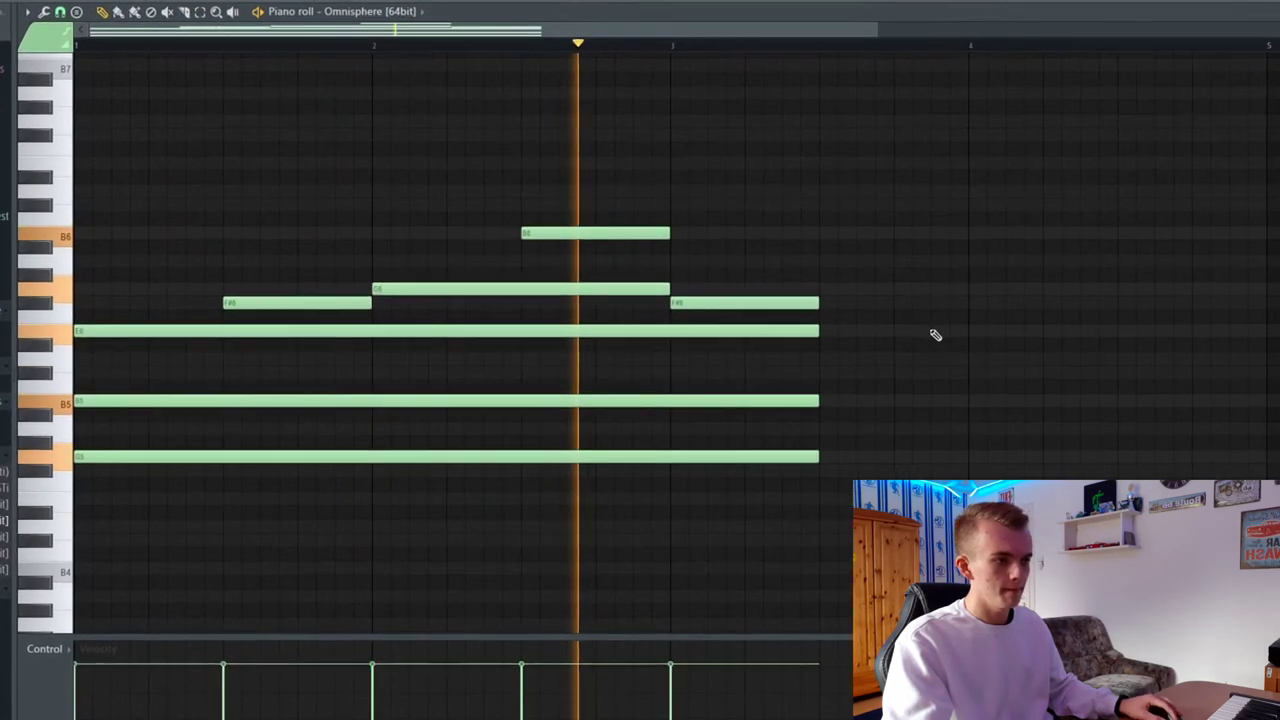
{"action": "left_click_drag", "start_coordinate": [812, 280], "coordinate": [815, 314]}
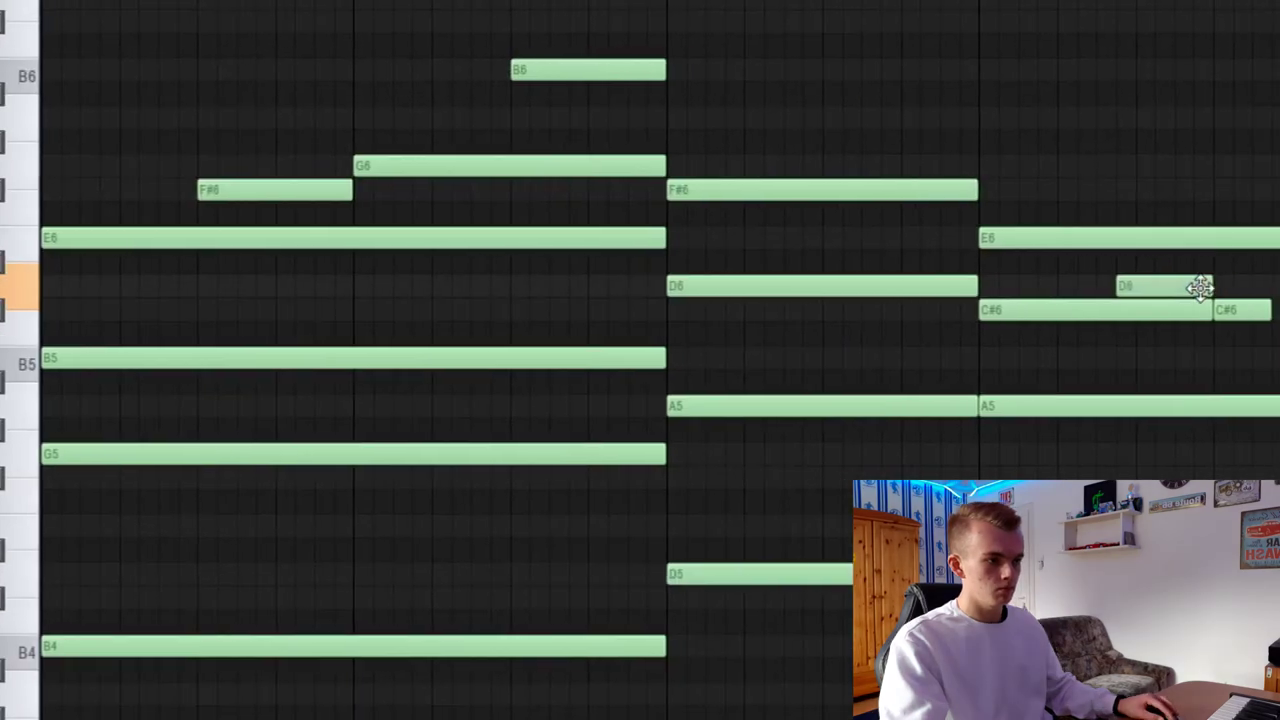
Fit a quarter-bar D6 between the two C#6 notes in bar 4, shortening the first C#6 to half a bar, and stop playback.
{"action": "left_click_drag", "start_coordinate": [1204, 288], "coordinate": [1268, 308]}
{"action": "left_click_drag", "start_coordinate": [1100, 309], "coordinate": [1026, 308]}
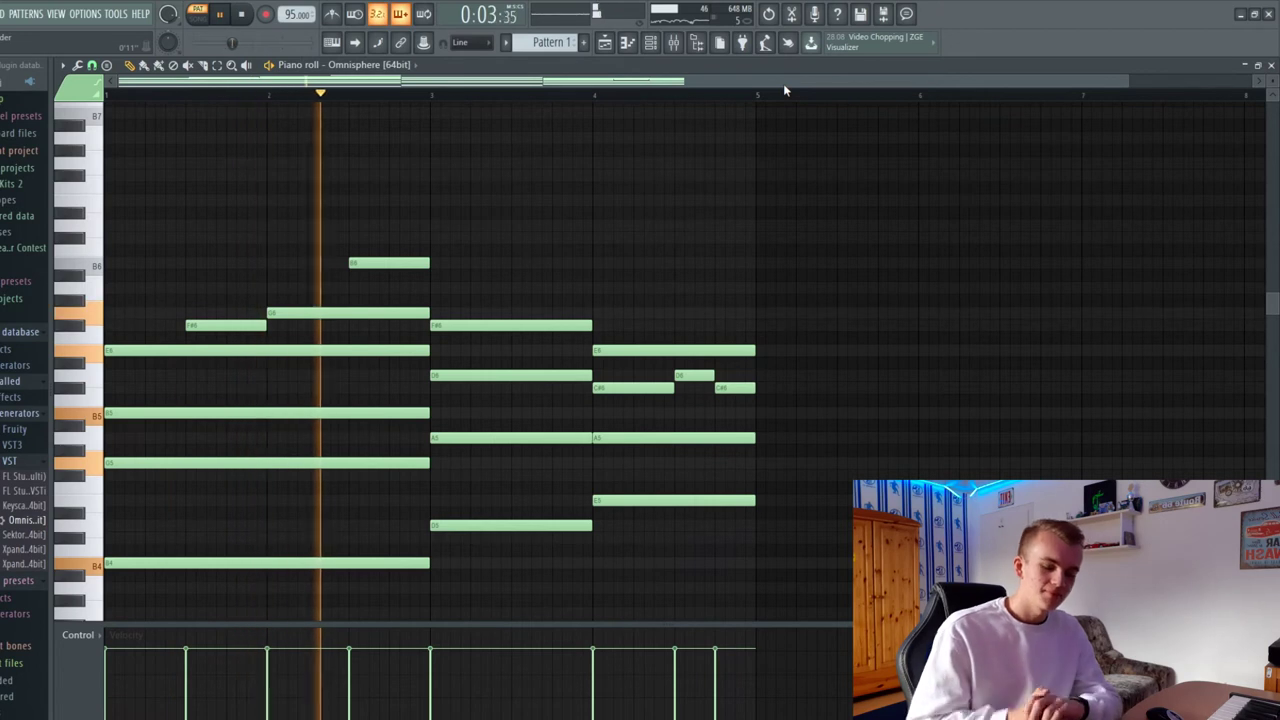
{"action": "key", "text": "space"}
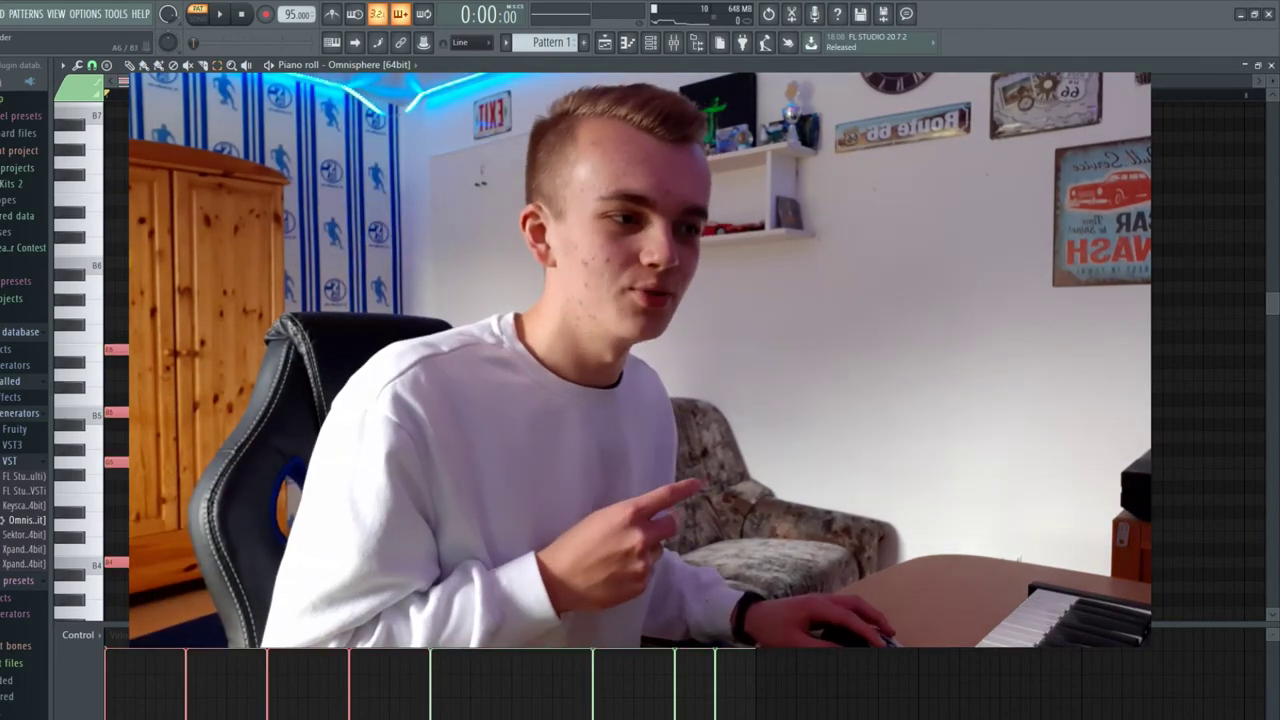
{"action": "left_click_drag", "start_coordinate": [951, 656], "coordinate": [953, 655]}
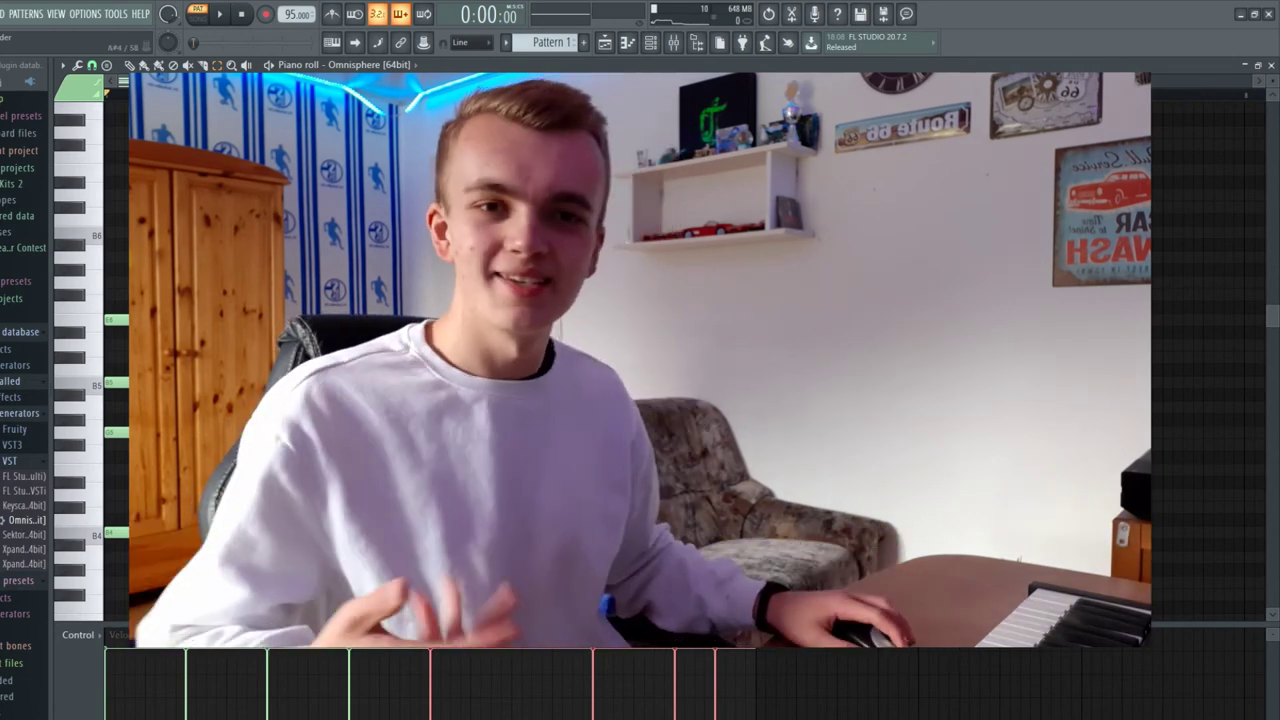
{"action": "scroll", "coordinate": [600, 545], "scroll_direction": "up", "scroll_amount": 5}
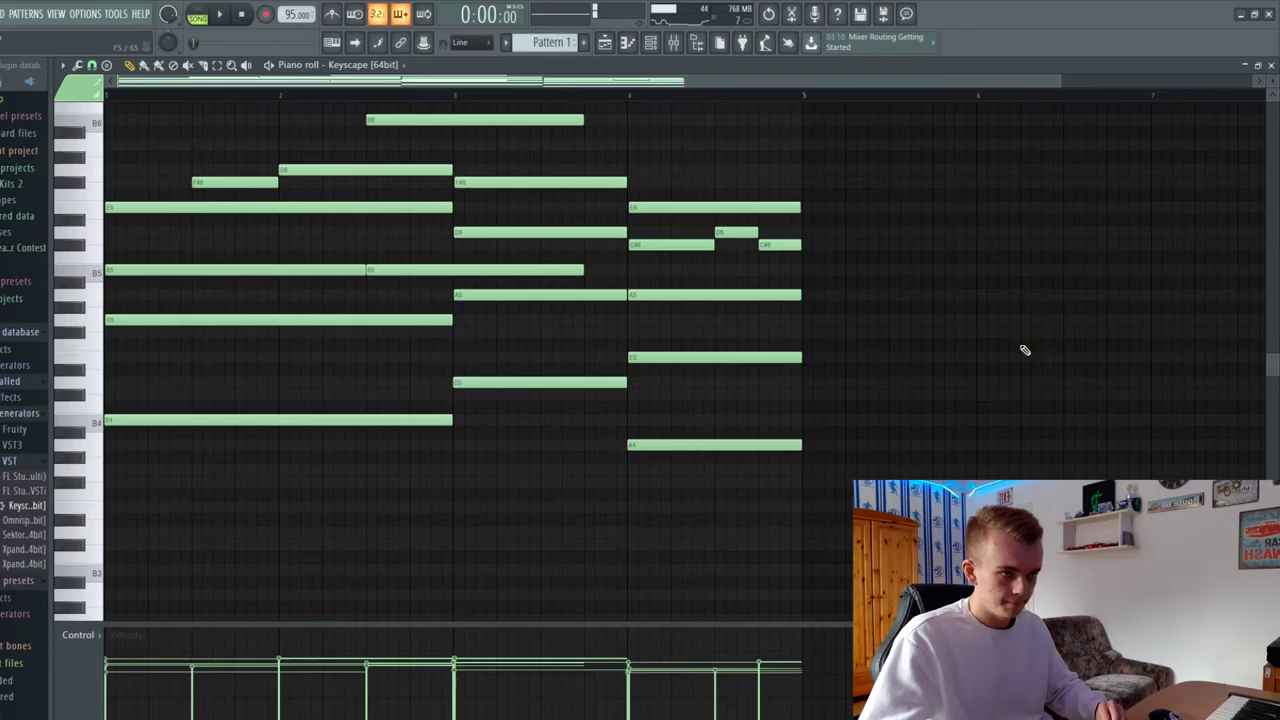
Transpose the whole Keyscape part down one octave, compare both octaves in playback, and open the mixer.
{"action": "key", "text": "ctrl+Down"}
{"action": "key", "text": "space"}
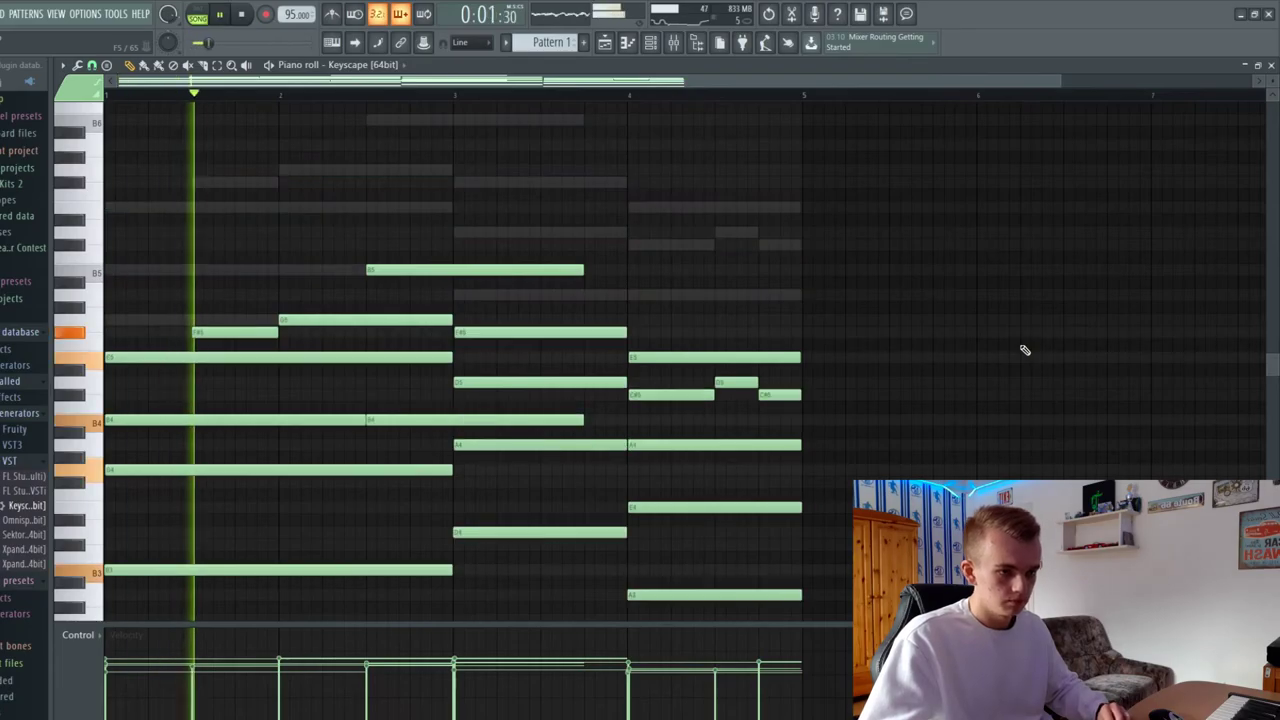
{"action": "key", "text": "ctrl+Up"}
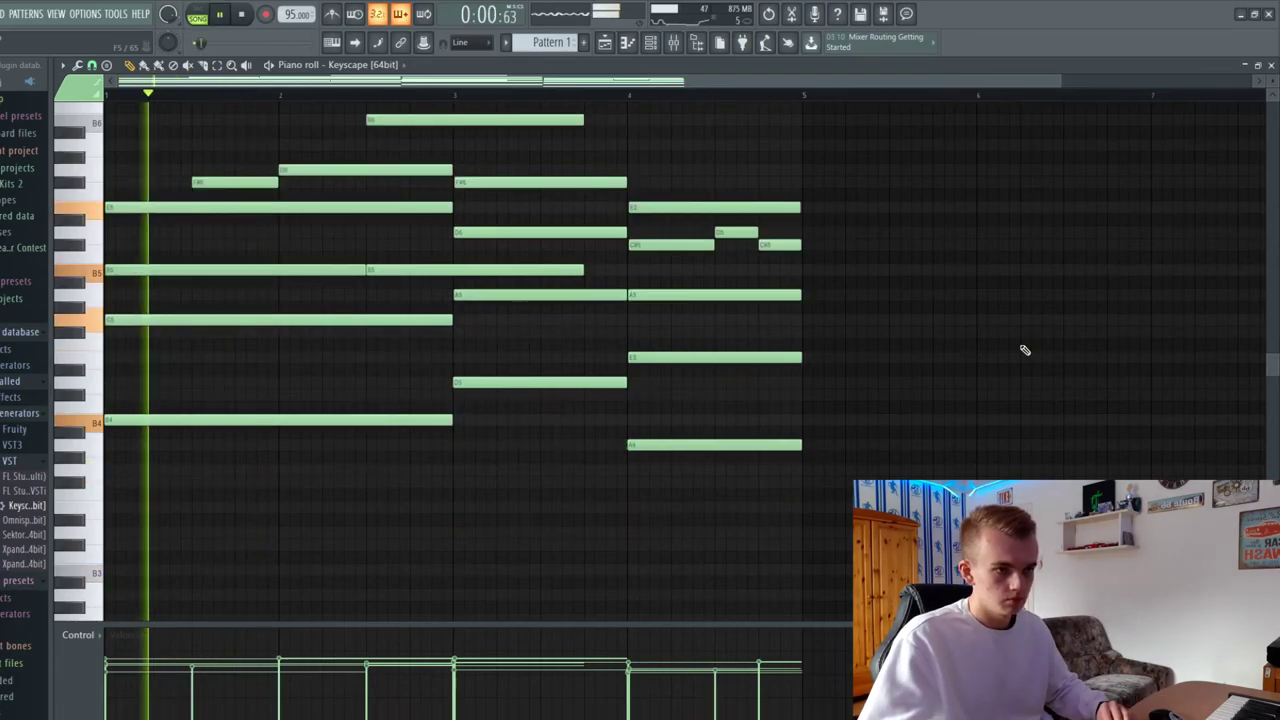
{"action": "key", "text": "ctrl+Down"}
{"action": "key", "text": "space"}
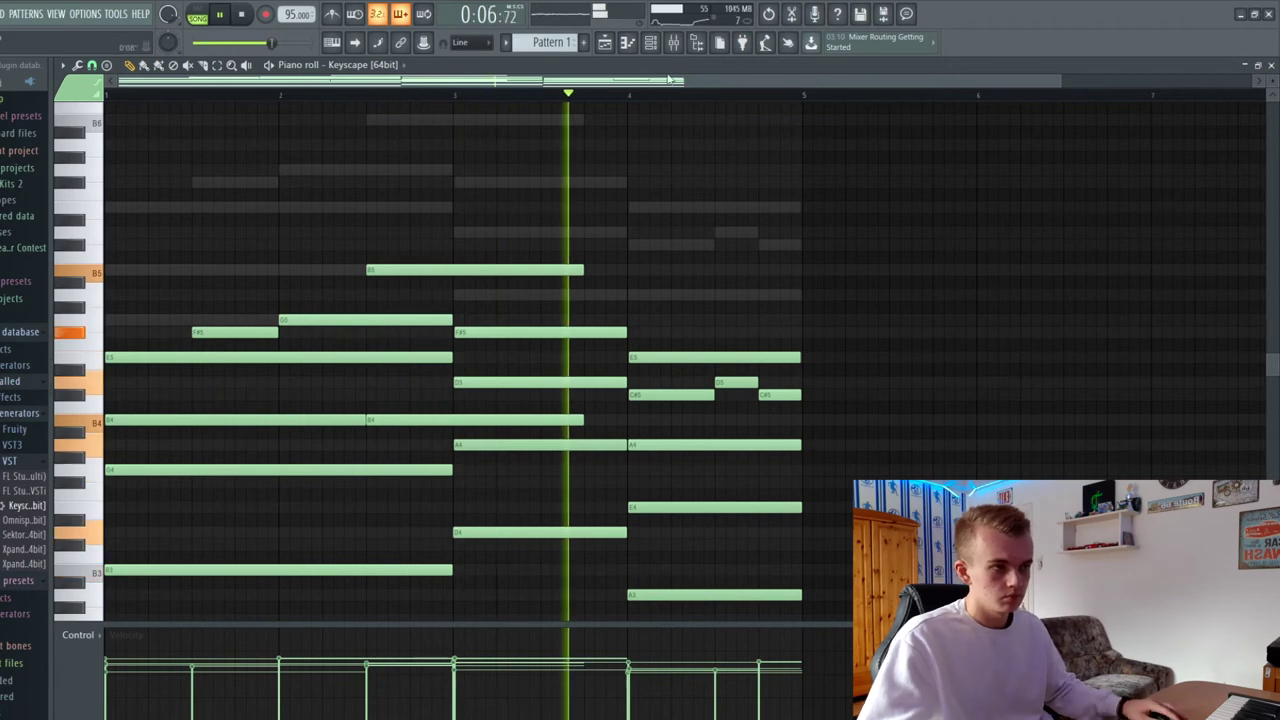
{"action": "left_click", "coordinate": [673, 42]}
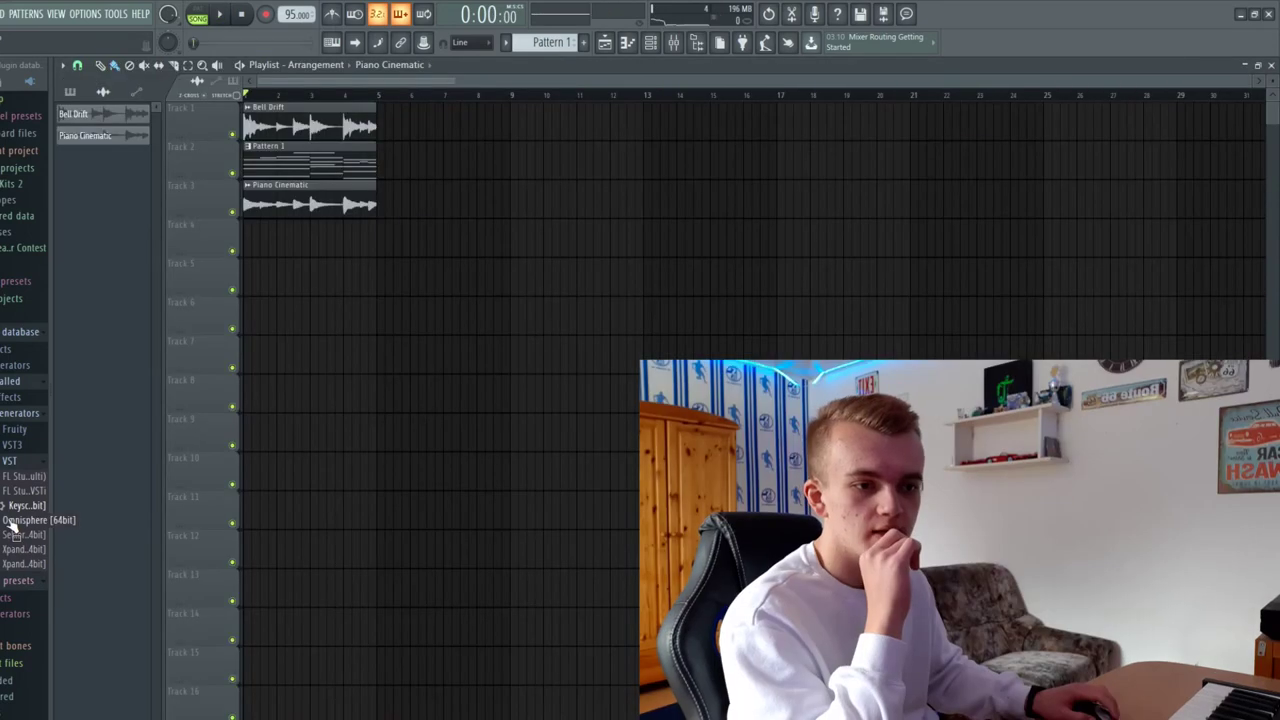
Load Xpand!2 [64bit] in a new channel and browse the sound categories for its part A.
{"action": "right_click", "coordinate": [10, 520]}
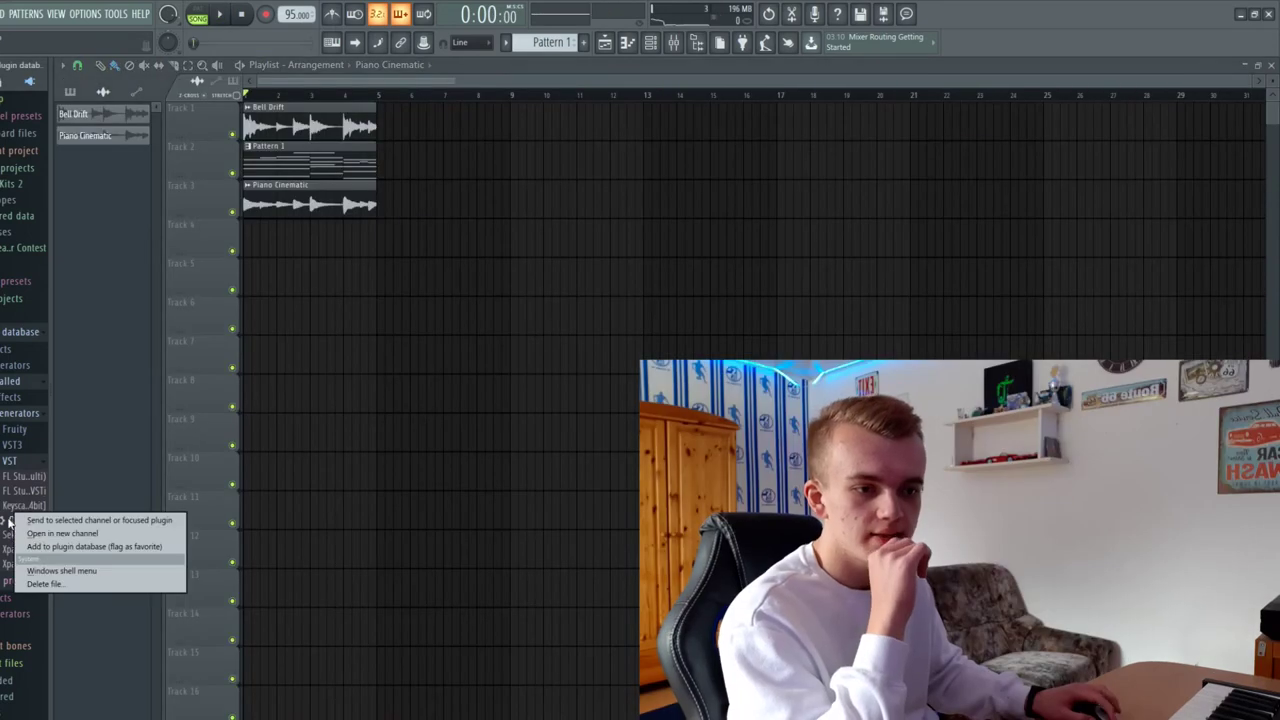
{"action": "right_click", "coordinate": [5, 549]}
{"action": "right_click", "coordinate": [8, 543]}
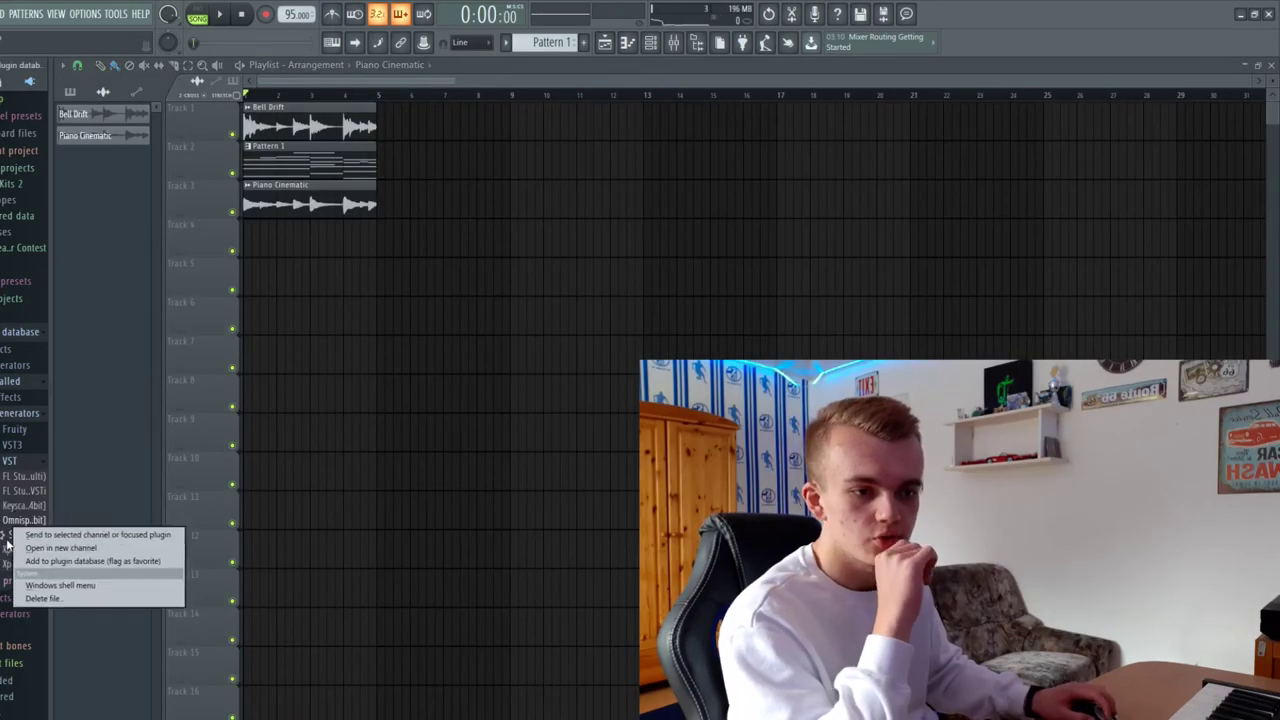
{"action": "right_click", "coordinate": [13, 560]}
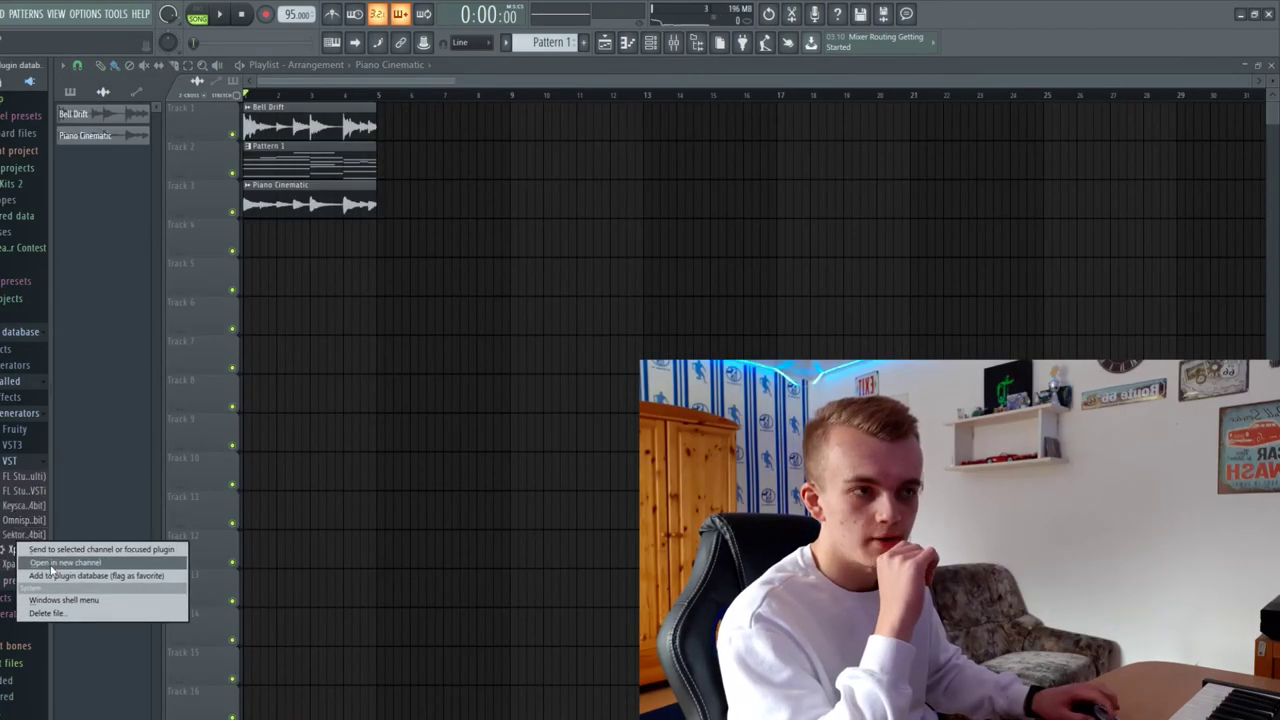
{"action": "left_click", "coordinate": [52, 564]}
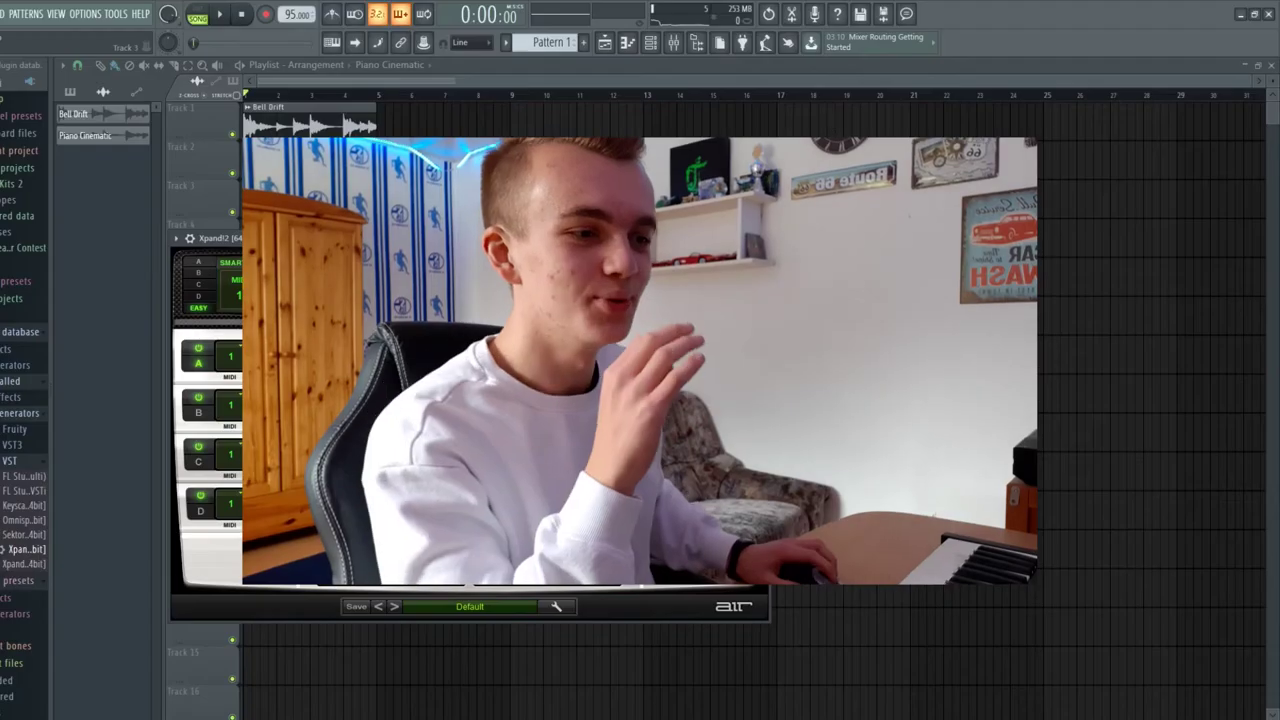
{"action": "left_click", "coordinate": [290, 356]}
{"action": "mouse_move", "coordinate": [290, 470]}
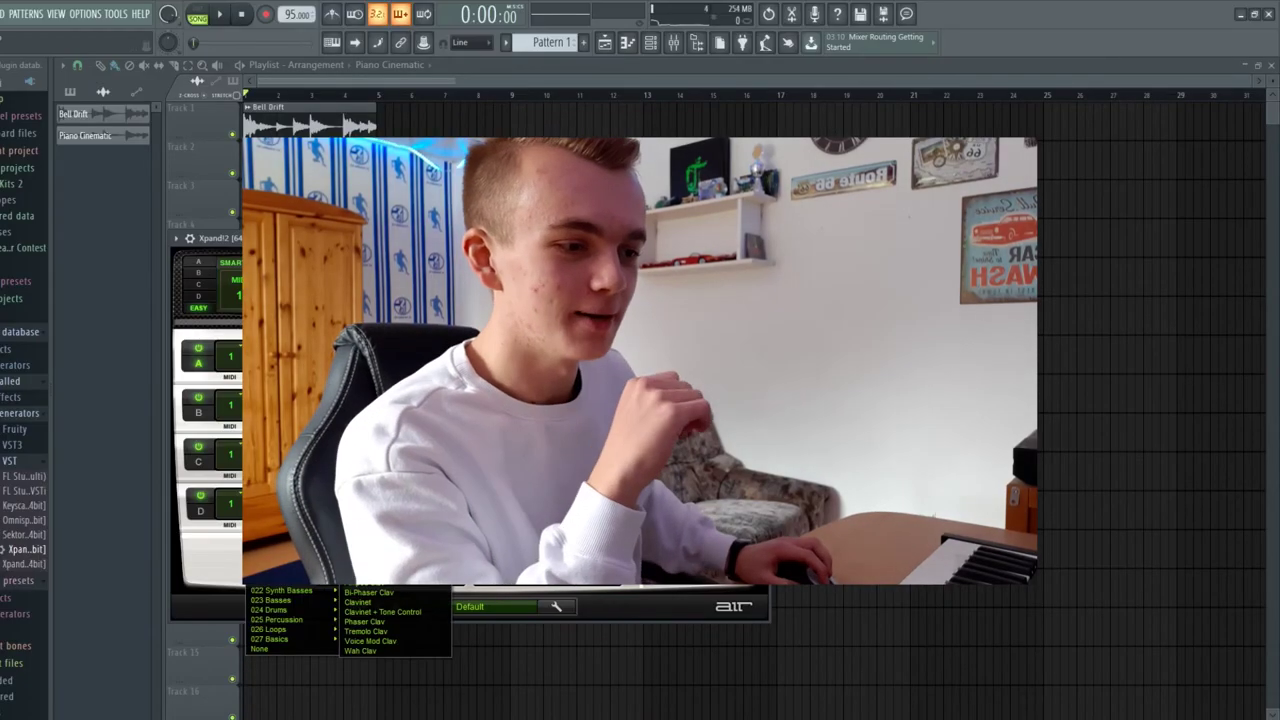
{"action": "mouse_move", "coordinate": [290, 500]}
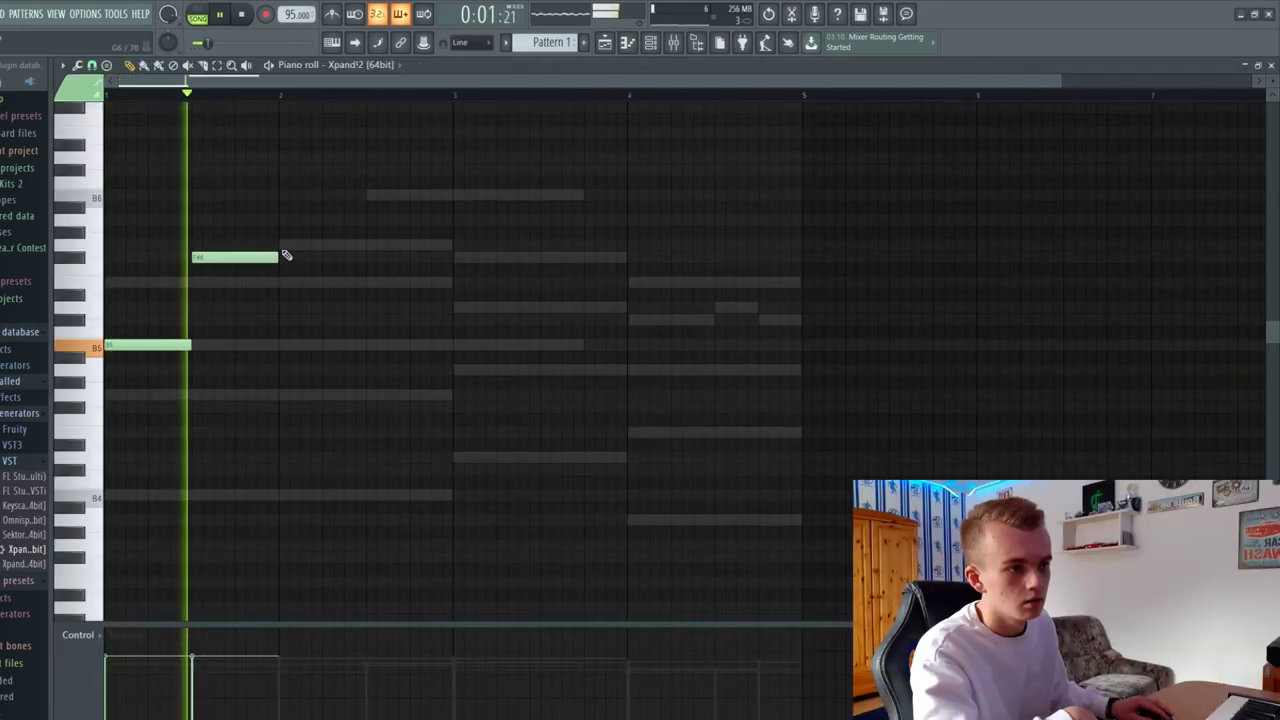
Build the Xpand!2 melody with G6 and B6 in bar 2 and a full-bar F#6 in bar 3, moving the first note to E6.
{"action": "left_click", "coordinate": [283, 245]}
{"action": "left_click", "coordinate": [367, 195]}
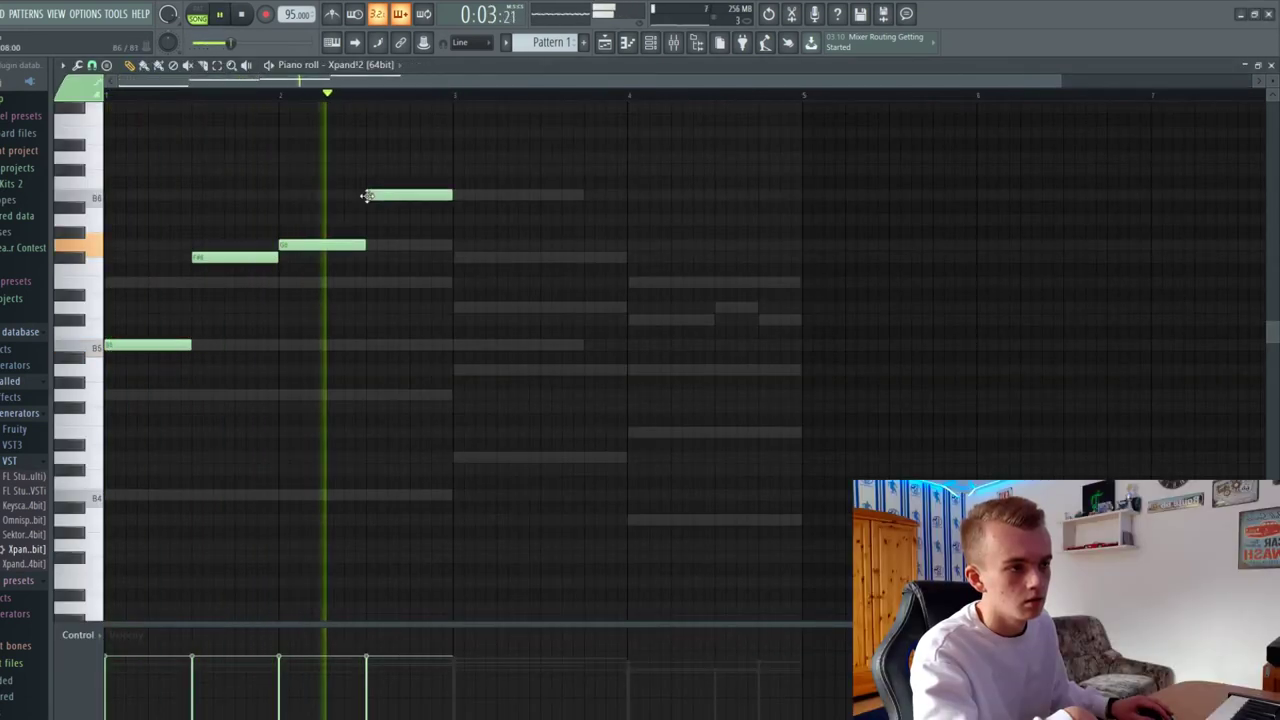
{"action": "left_click", "coordinate": [457, 258]}
{"action": "left_click_drag", "start_coordinate": [129, 343], "coordinate": [115, 282]}
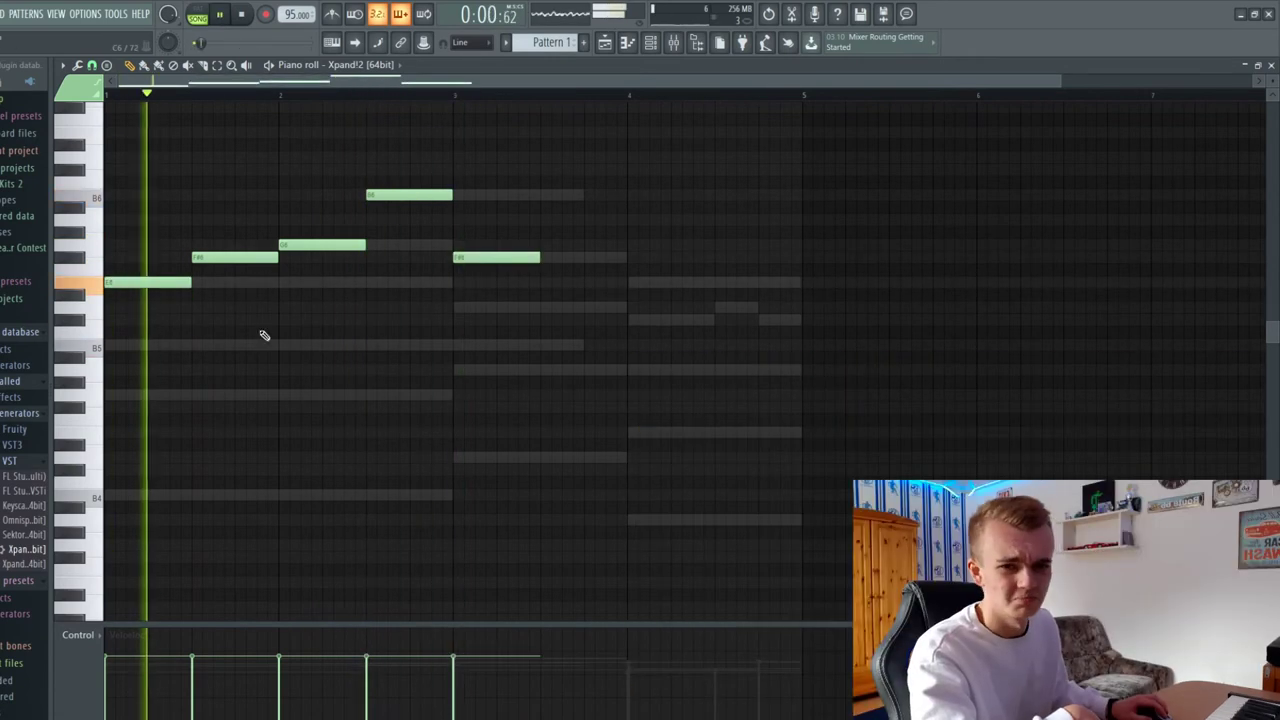
{"action": "left_click_drag", "start_coordinate": [539, 257], "coordinate": [630, 254]}
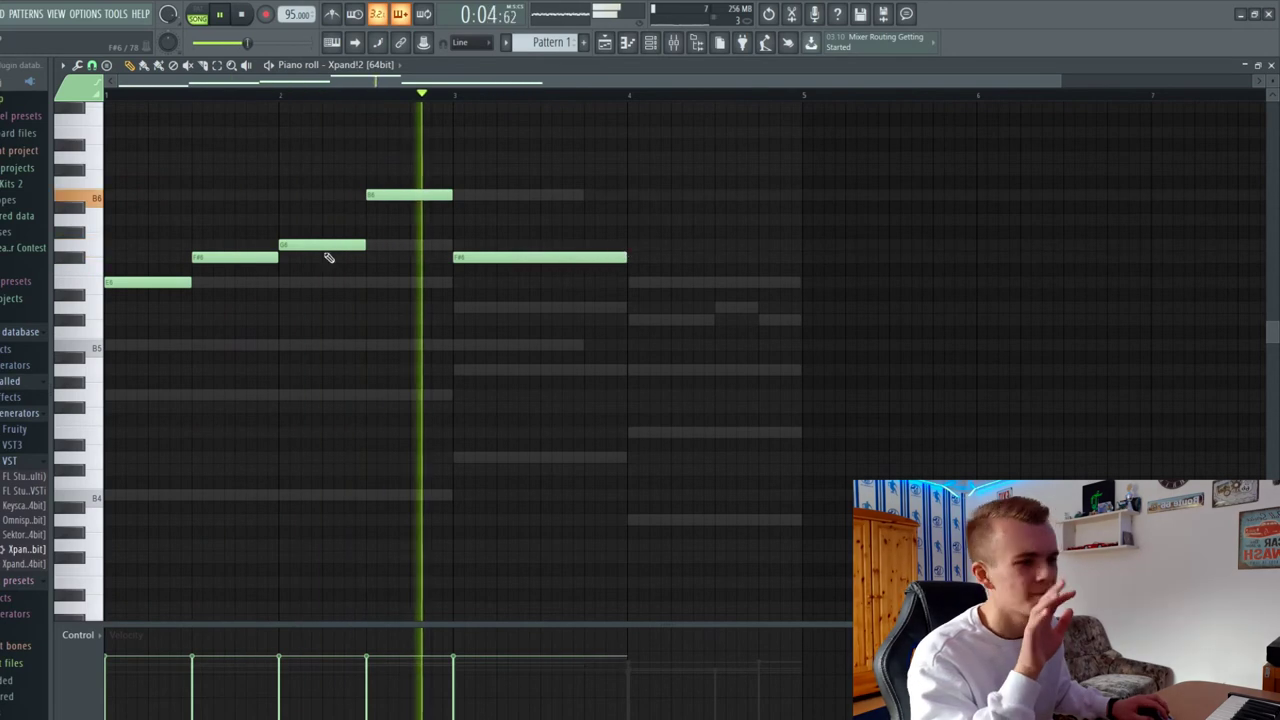
Fill bar 4 of the Xpand!2 melody with a half-bar E6 followed by quarter-bar D6 and C#6 notes.
{"action": "left_click", "coordinate": [628, 284]}
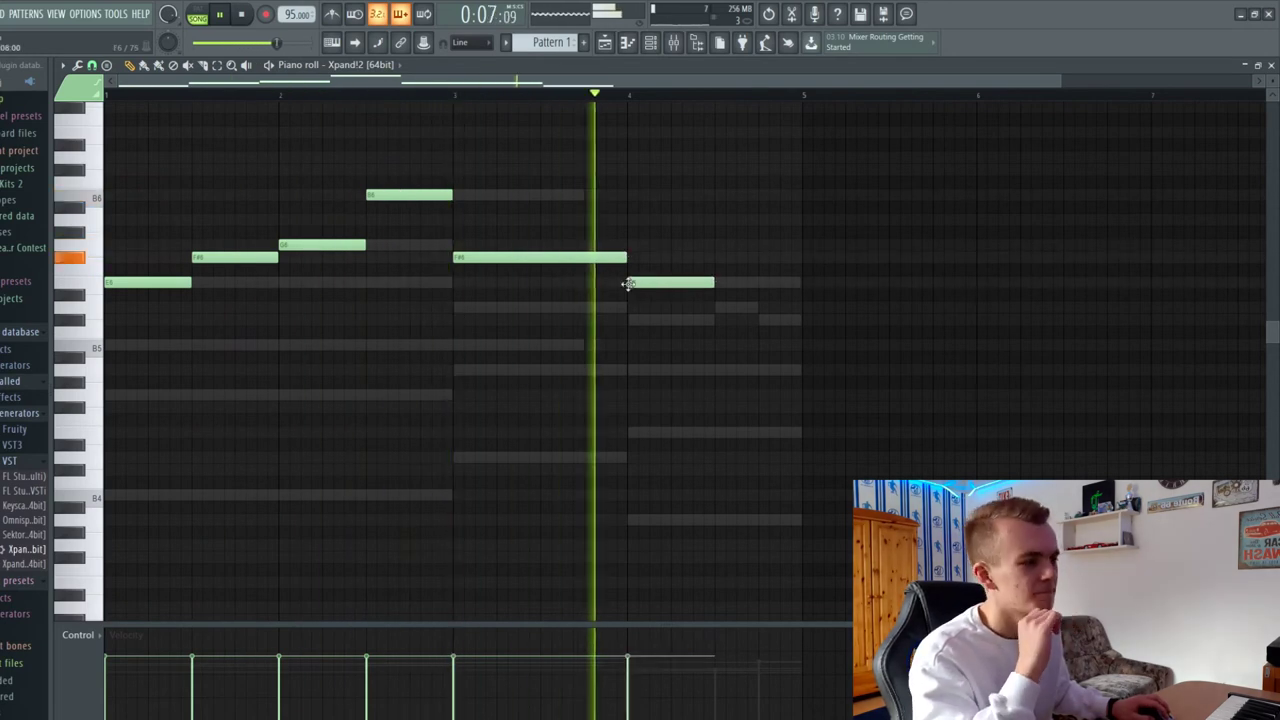
{"action": "left_click", "coordinate": [716, 307]}
{"action": "left_click", "coordinate": [760, 320]}
{"action": "left_click_drag", "start_coordinate": [801, 308], "coordinate": [758, 308]}
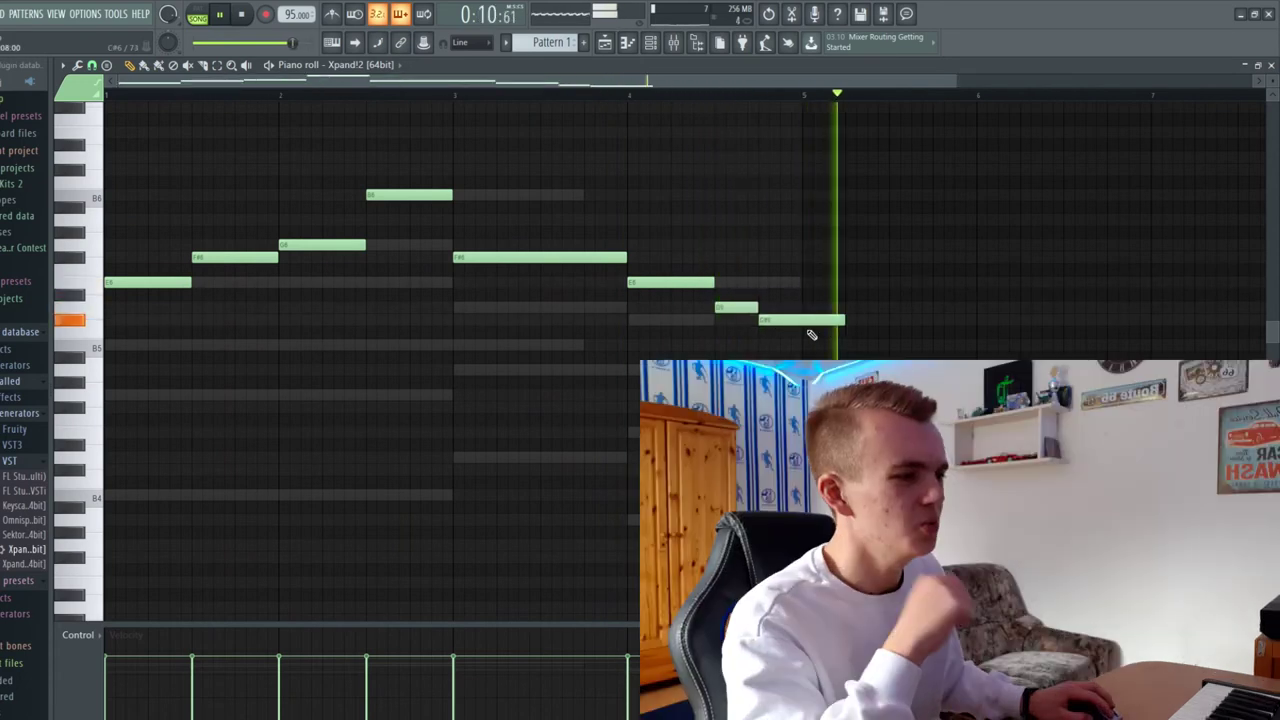
{"action": "left_click_drag", "start_coordinate": [844, 320], "coordinate": [822, 320]}
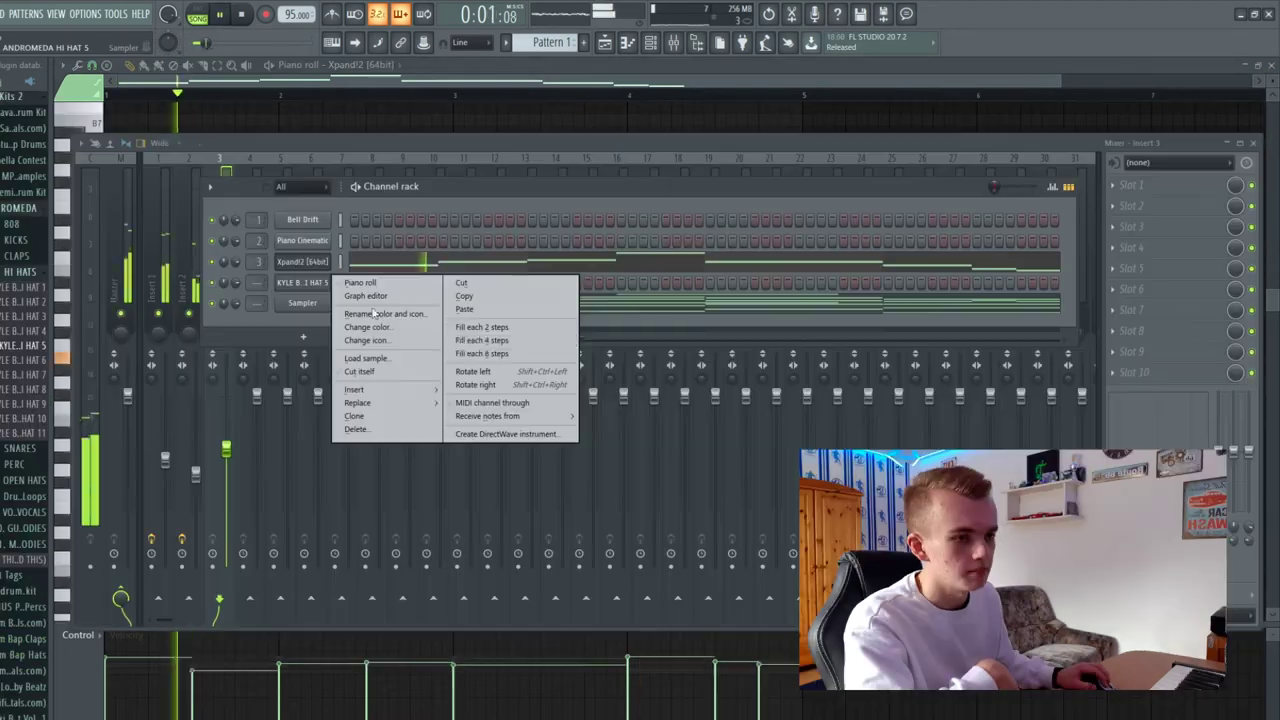
Fill the Andromeda Hi Hat 5 channel every 4 steps and a newly added Andromeda Hi Hat 4 channel every 2 steps.
{"action": "left_click", "coordinate": [462, 347]}
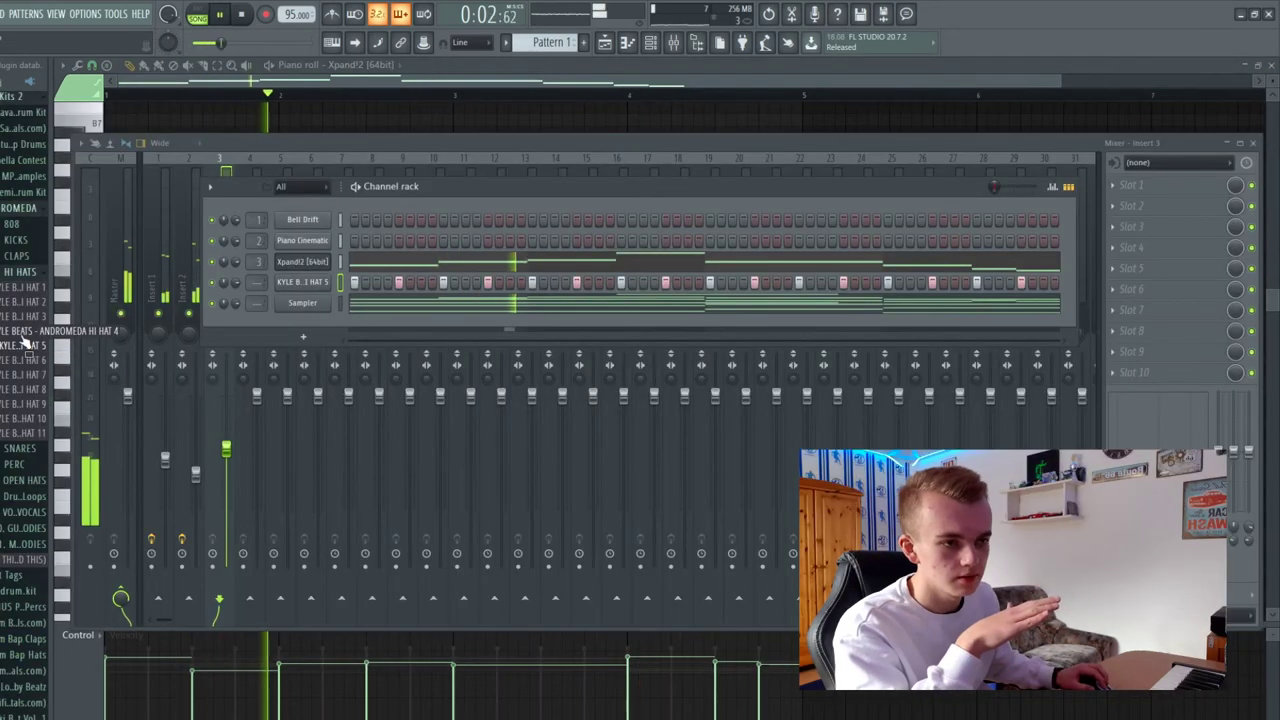
{"action": "left_click_drag", "start_coordinate": [262, 310], "coordinate": [300, 300]}
{"action": "right_click", "coordinate": [327, 308]}
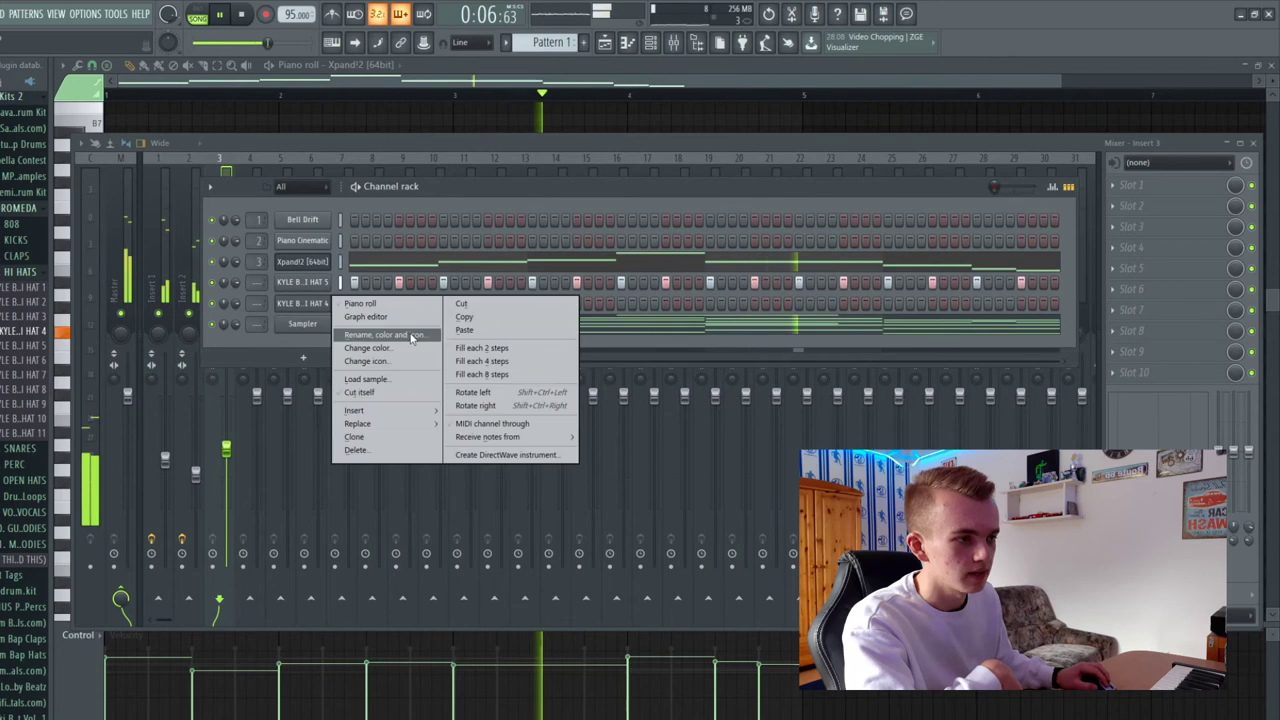
{"action": "left_click", "coordinate": [472, 348]}
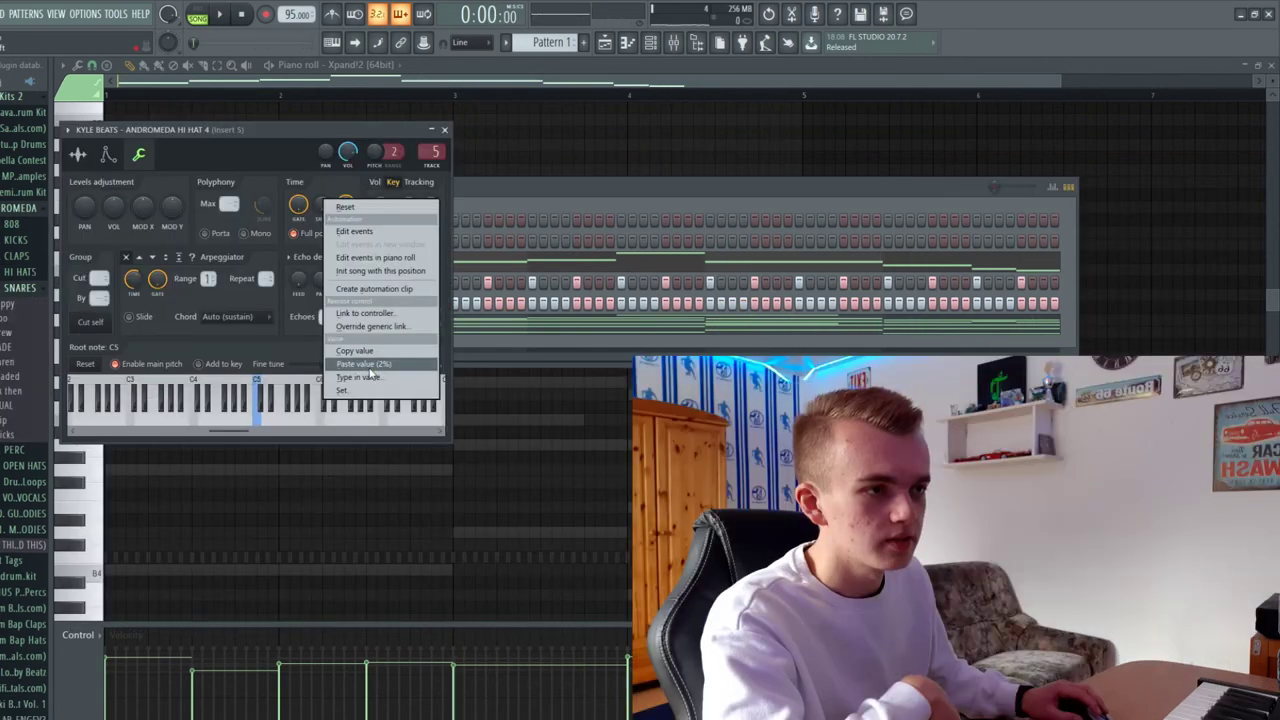
Close the Hi Hat 4 channel settings and show the Andromeda Hi Hat 5 notes in the piano roll.
{"action": "left_click", "coordinate": [470, 128]}
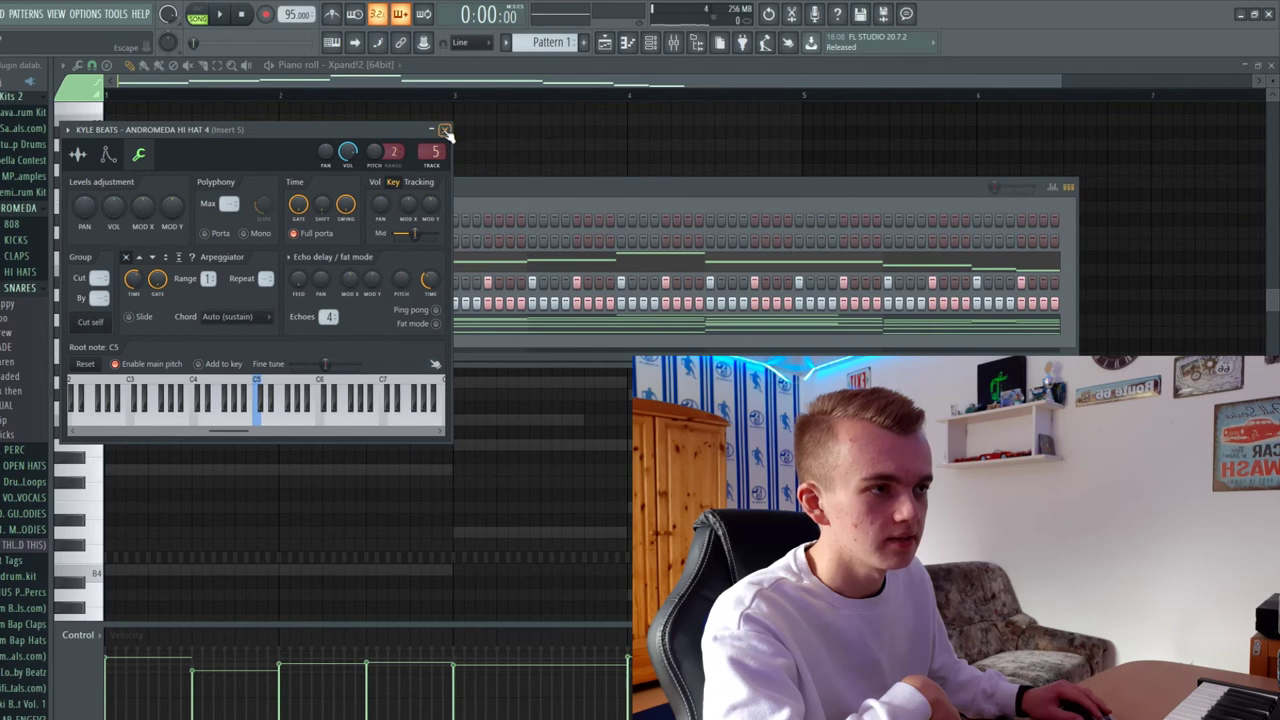
{"action": "left_click", "coordinate": [446, 131]}
{"action": "left_click", "coordinate": [352, 66]}
{"action": "left_click", "coordinate": [428, 143]}
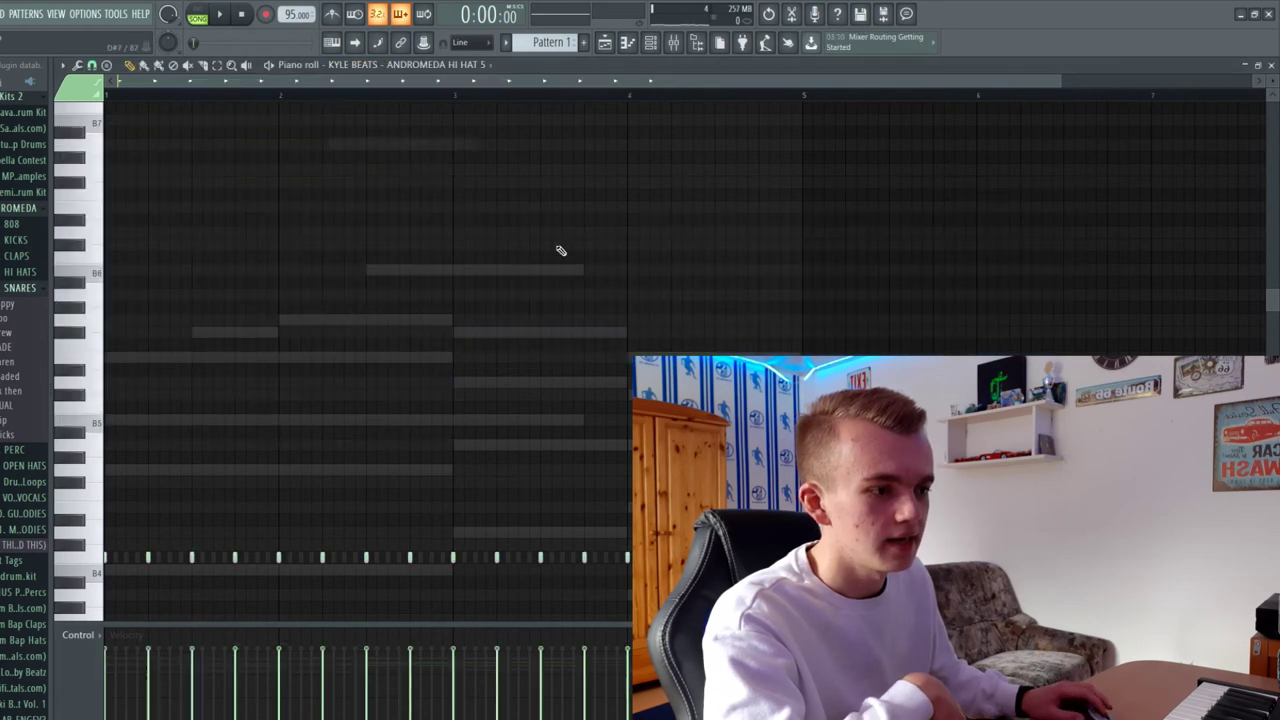
Record the Hi Hat 5 part live over one pass of the four-bar loop, replacing its step-filled notes.
{"action": "scroll", "coordinate": [366, 360], "scroll_direction": "down", "scroll_amount": 1}
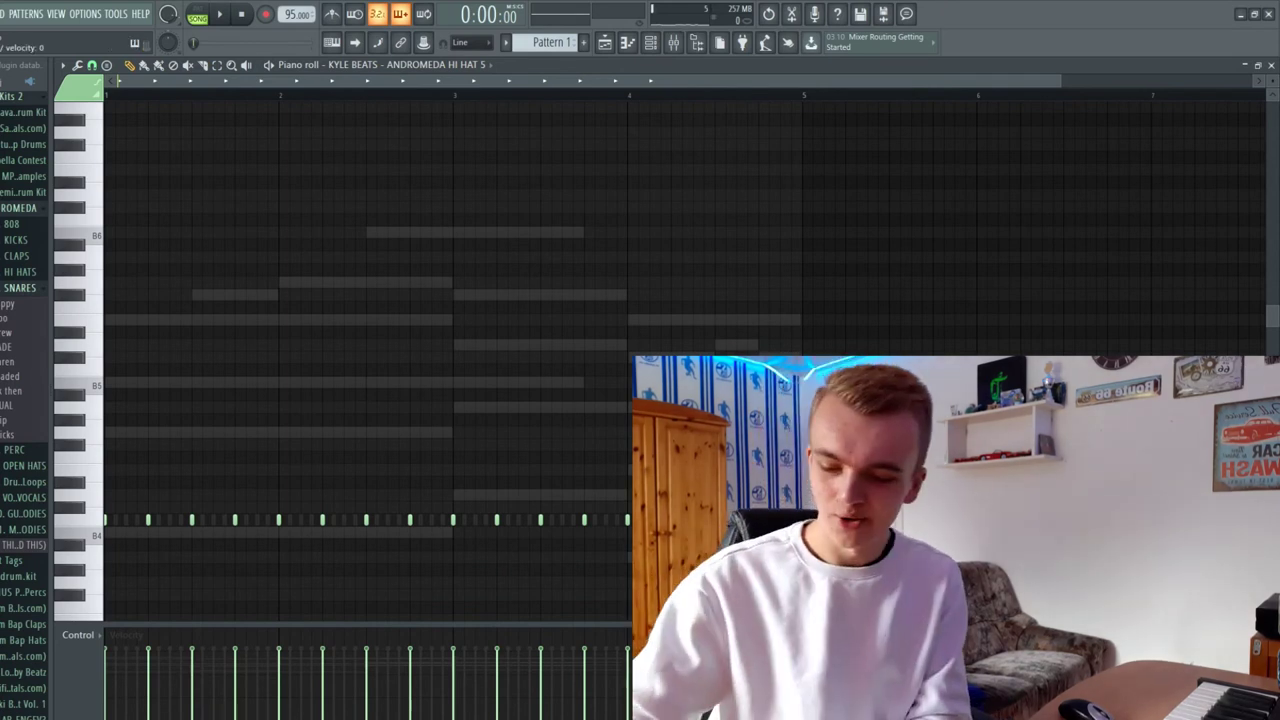
{"action": "key", "text": "space"}
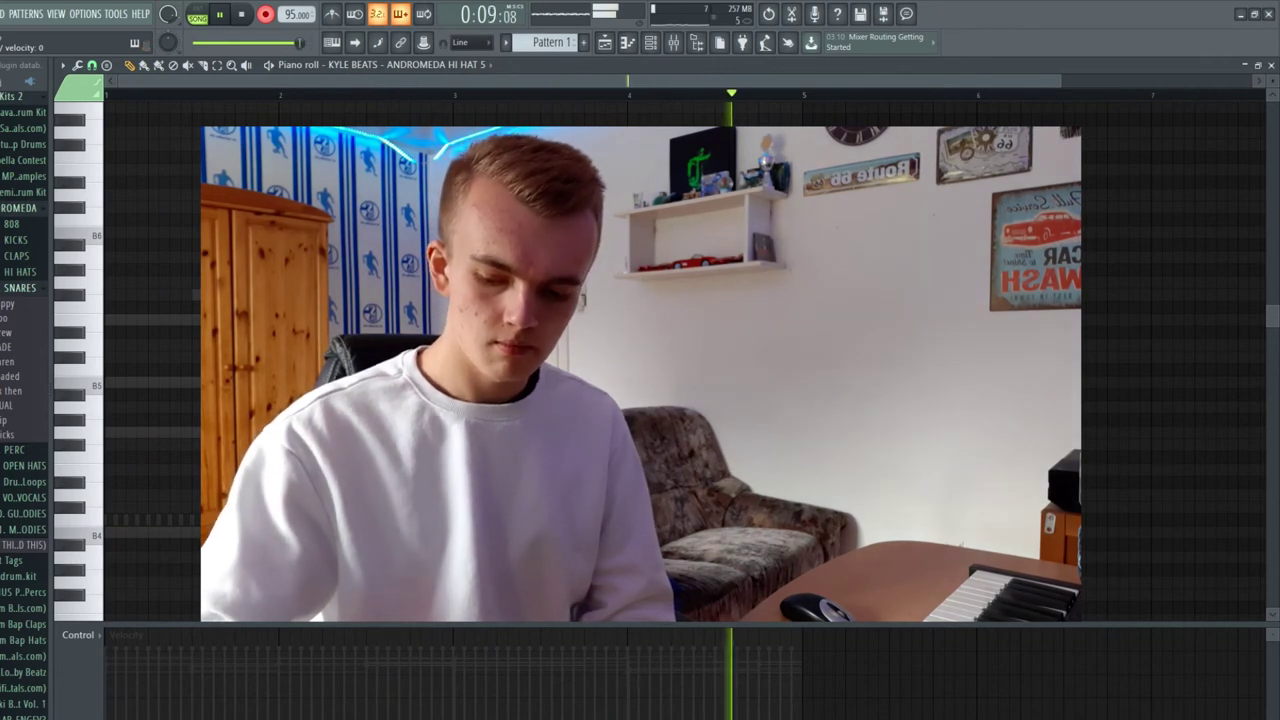
{"action": "key", "text": "space"}
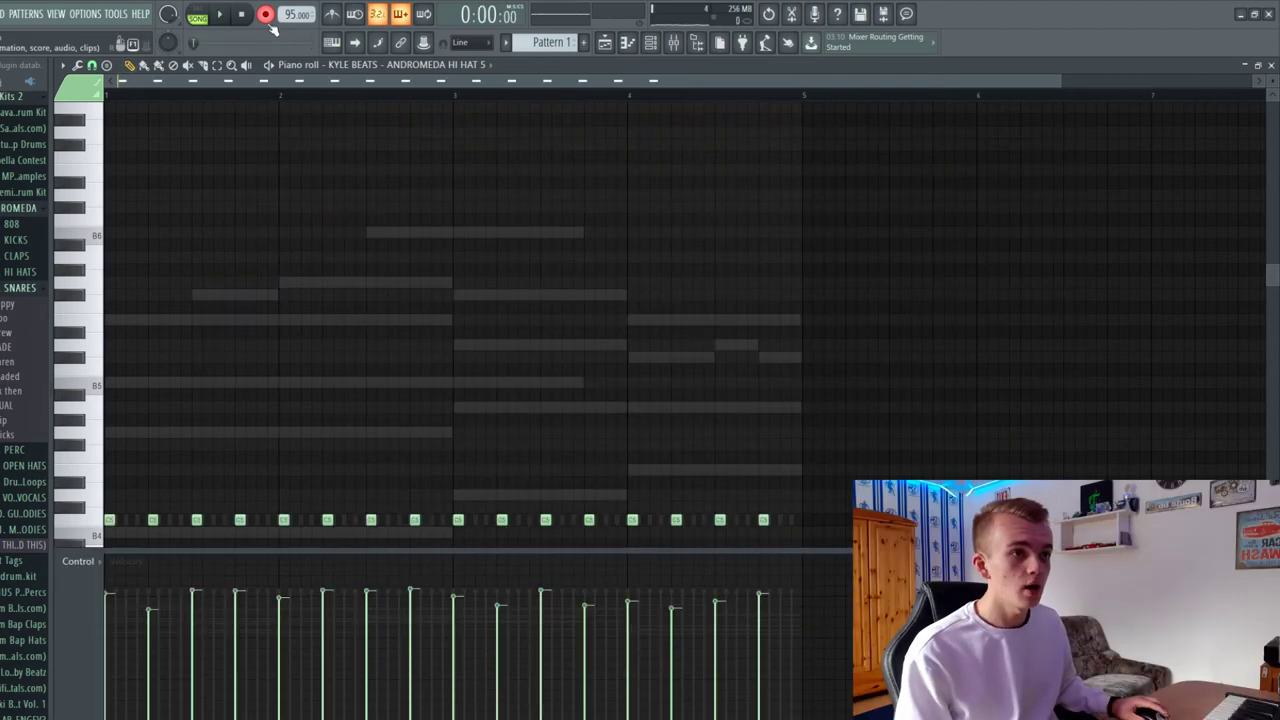
Show Andromeda Hi Hat 4 in the piano roll and record its part live over the four-bar loop, then select its notes.
{"action": "left_click", "coordinate": [650, 43]}
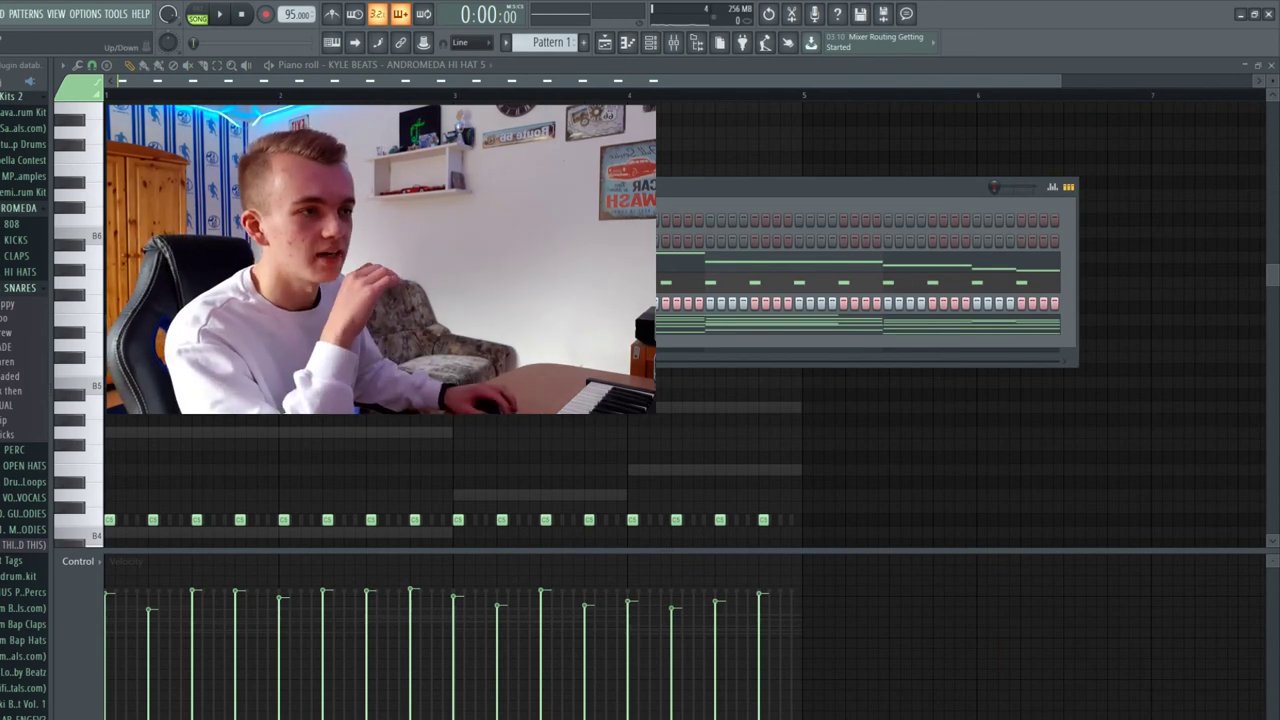
{"action": "left_click", "coordinate": [388, 91]}
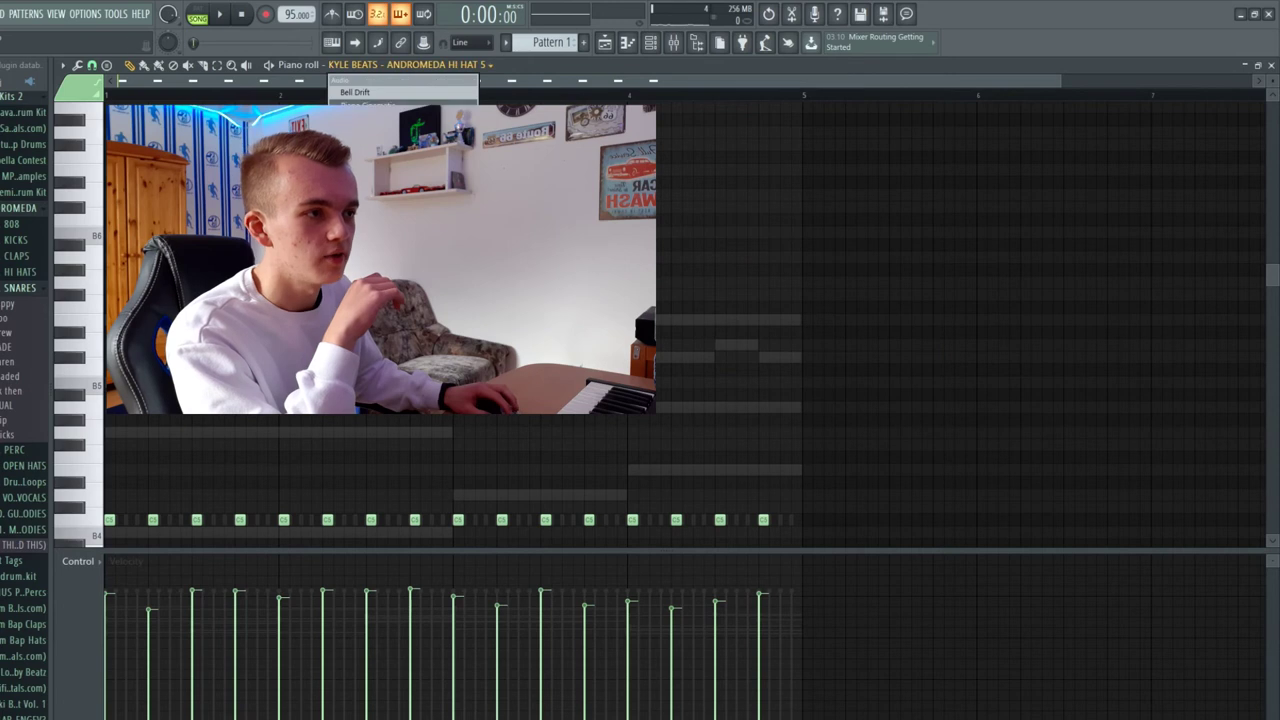
{"action": "left_click", "coordinate": [380, 172]}
{"action": "scroll", "coordinate": [968, 430], "scroll_direction": "down", "scroll_amount": 3}
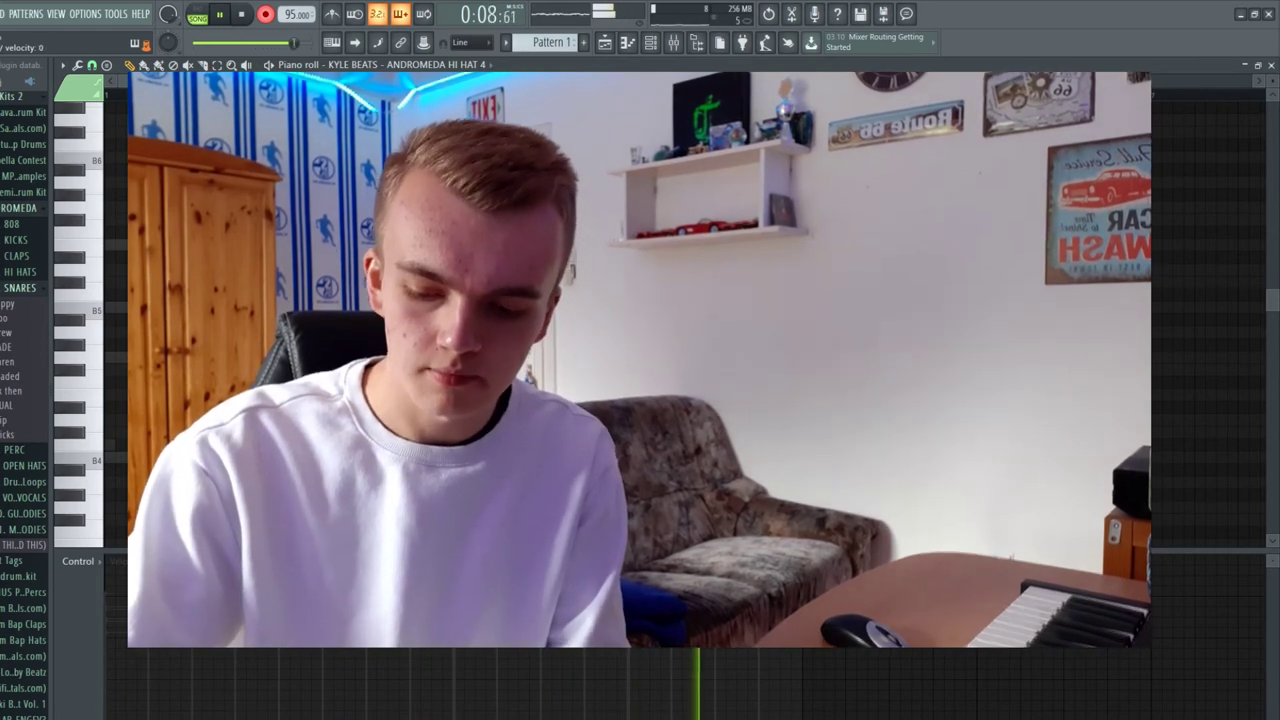
{"action": "key", "text": "space"}
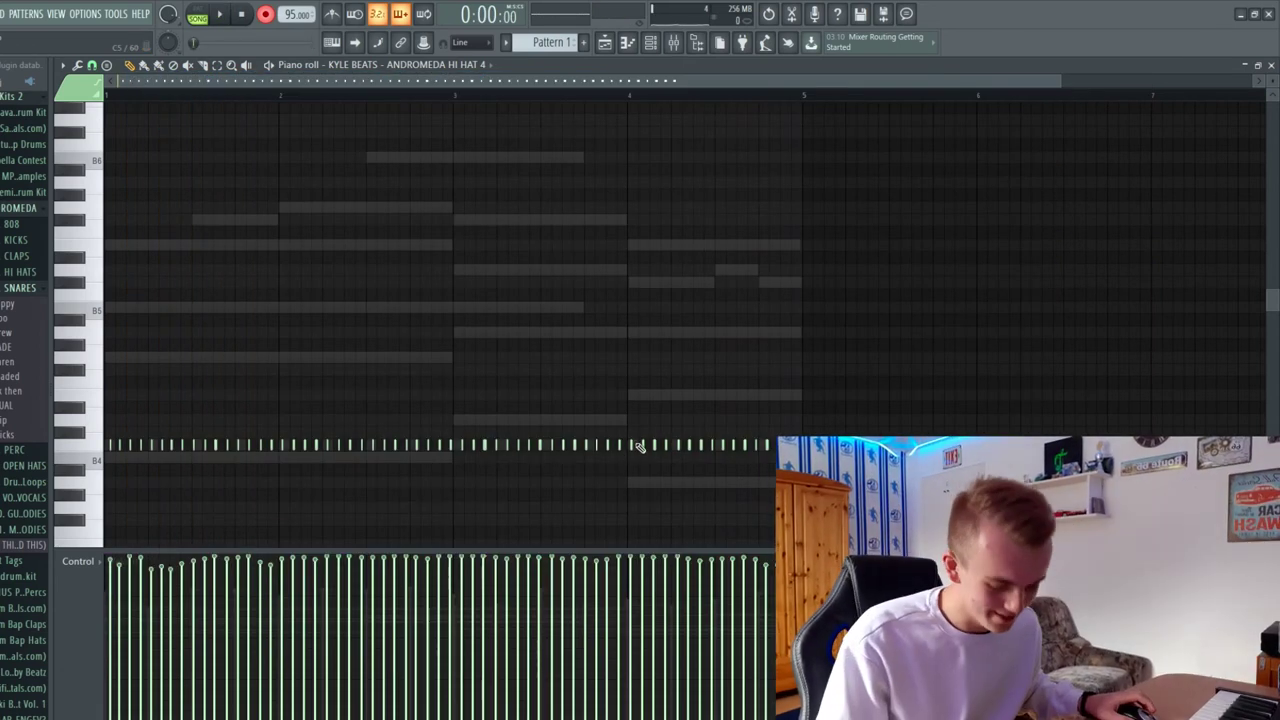
{"action": "key", "text": "ctrl+a"}
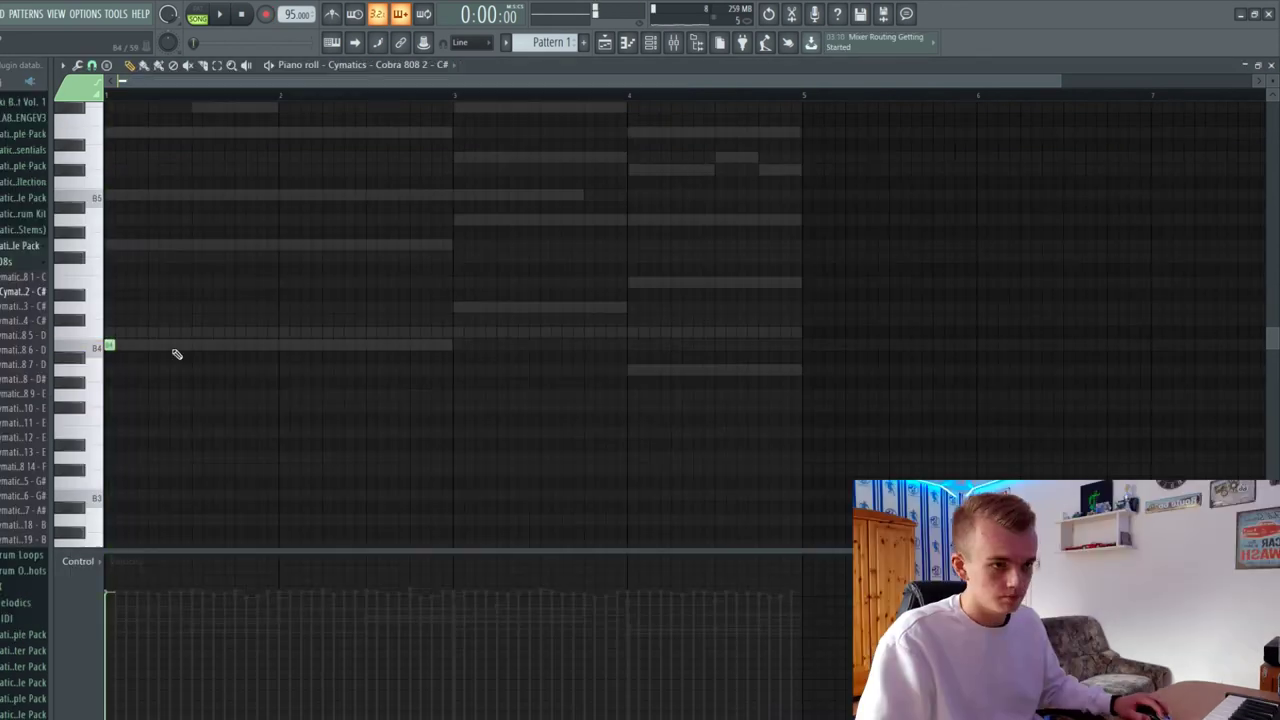
Lengthen the first B4 of Cobra 808 2 to a quarter bar at full velocity and add B4 notes on steps 11, 16 and 17.
{"action": "key", "text": "space"}
{"action": "left_click_drag", "start_coordinate": [115, 347], "coordinate": [149, 362]}
{"action": "left_click_drag", "start_coordinate": [107, 617], "coordinate": [107, 584]}
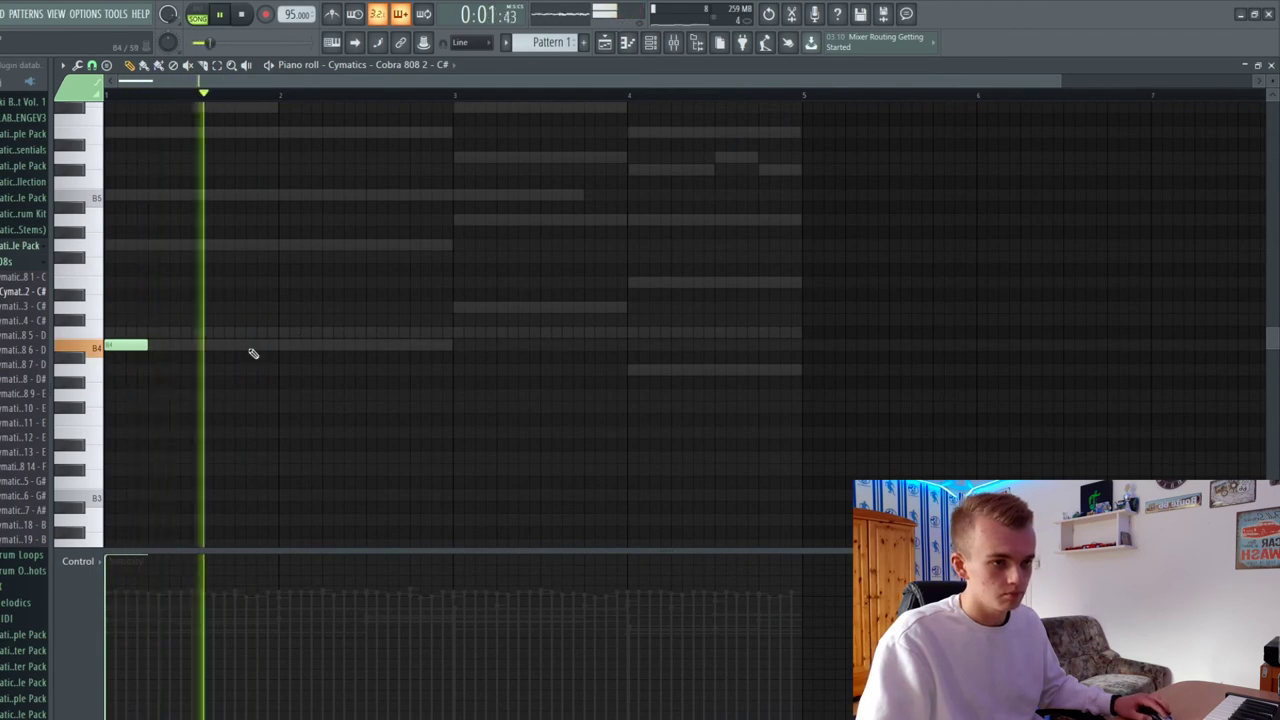
{"action": "left_click", "coordinate": [215, 348]}
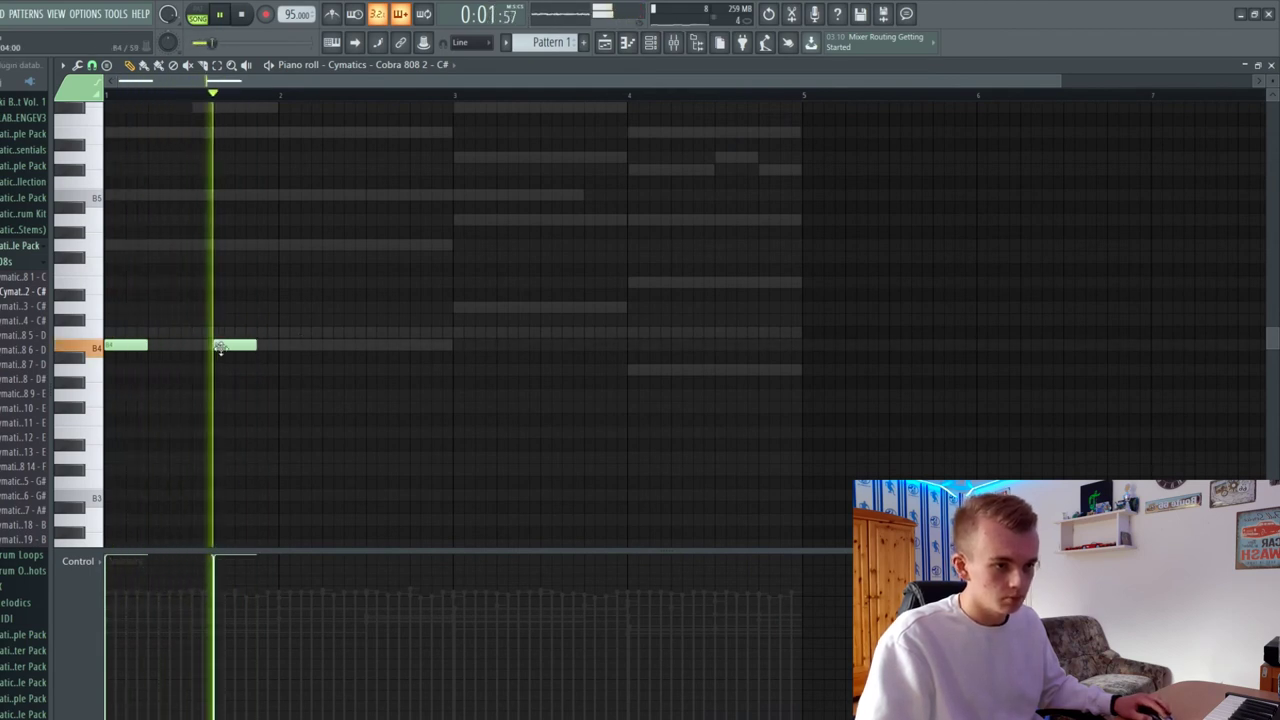
{"action": "left_click", "coordinate": [262, 347]}
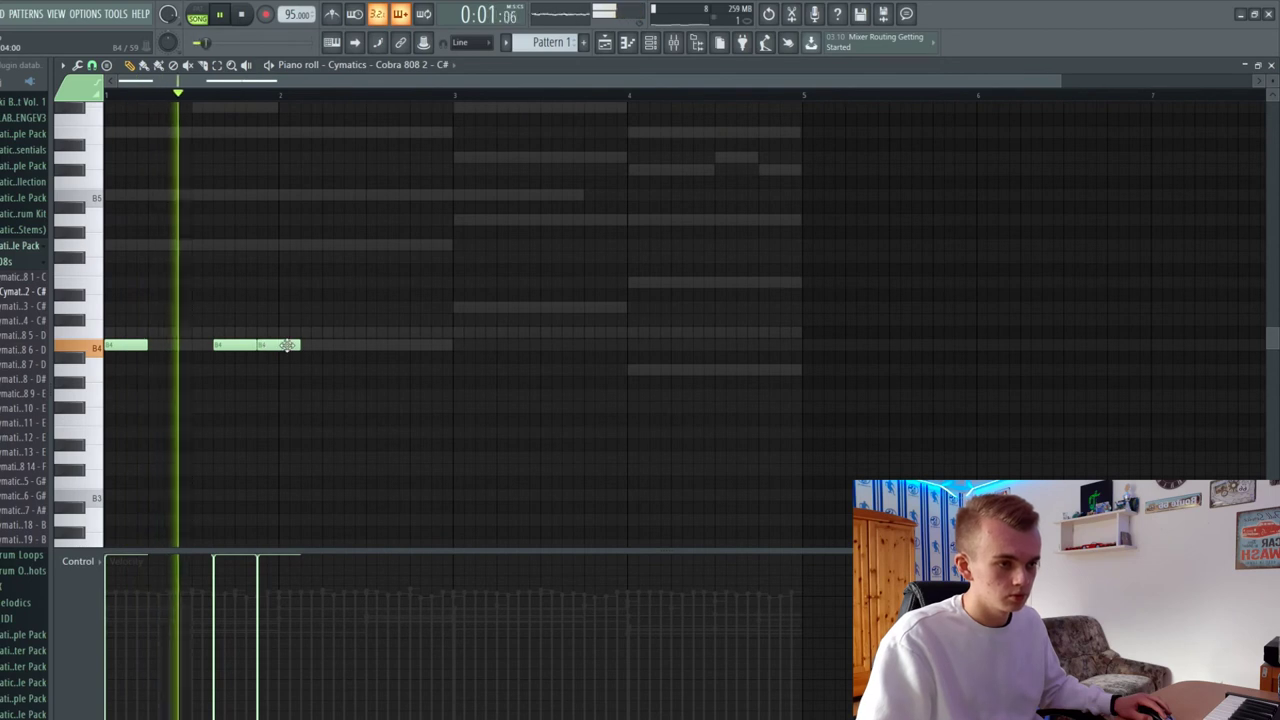
{"action": "left_click_drag", "start_coordinate": [293, 345], "coordinate": [322, 345]}
{"action": "left_click", "coordinate": [284, 346]}
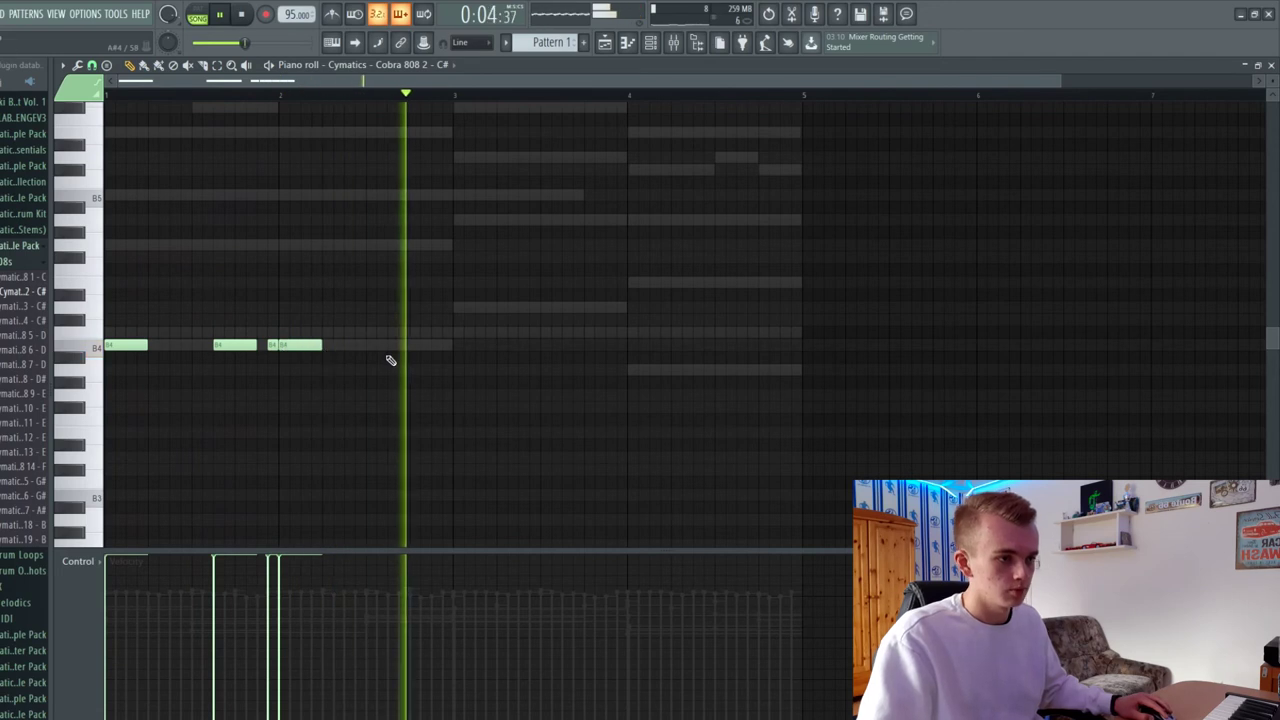
Continue the 808 line with B4 on step 25, D5 on steps 33 and 47, and A4 on steps 49, 57 and 61.
{"action": "left_click", "coordinate": [371, 346]}
{"action": "left_click", "coordinate": [460, 309]}
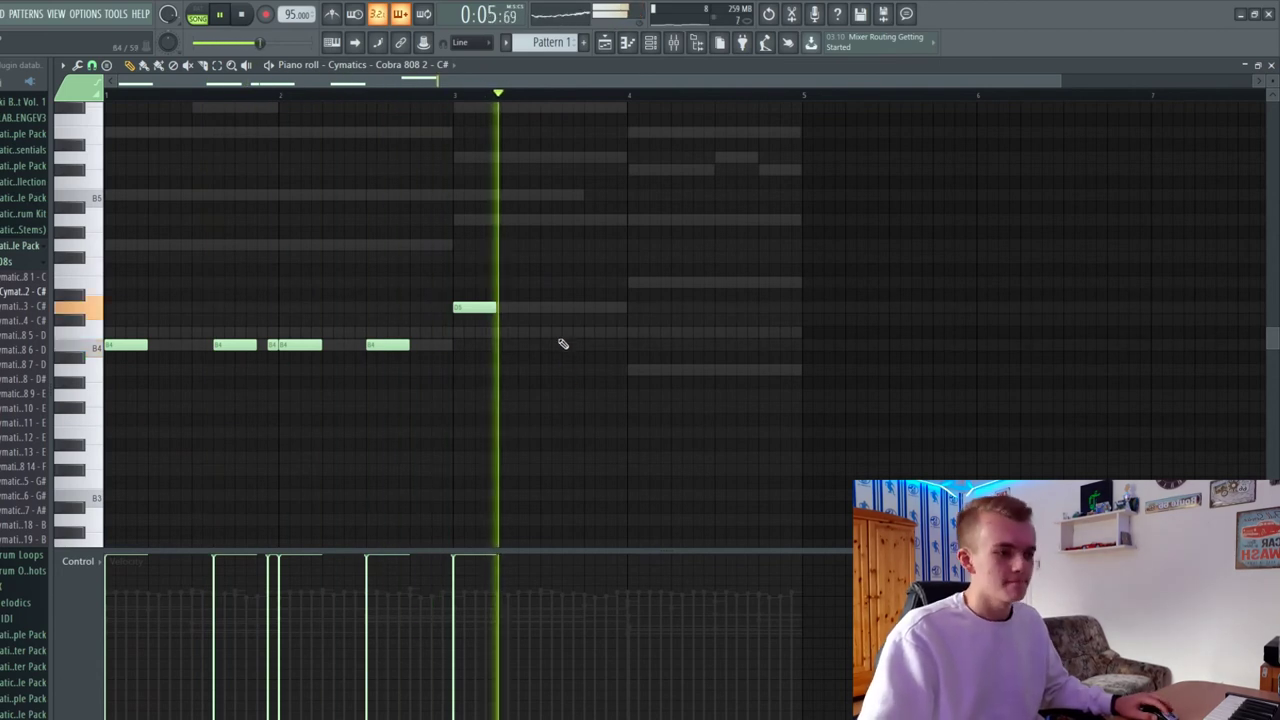
{"action": "left_click", "coordinate": [607, 306]}
{"action": "left_click_drag", "start_coordinate": [651, 299], "coordinate": [630, 303]}
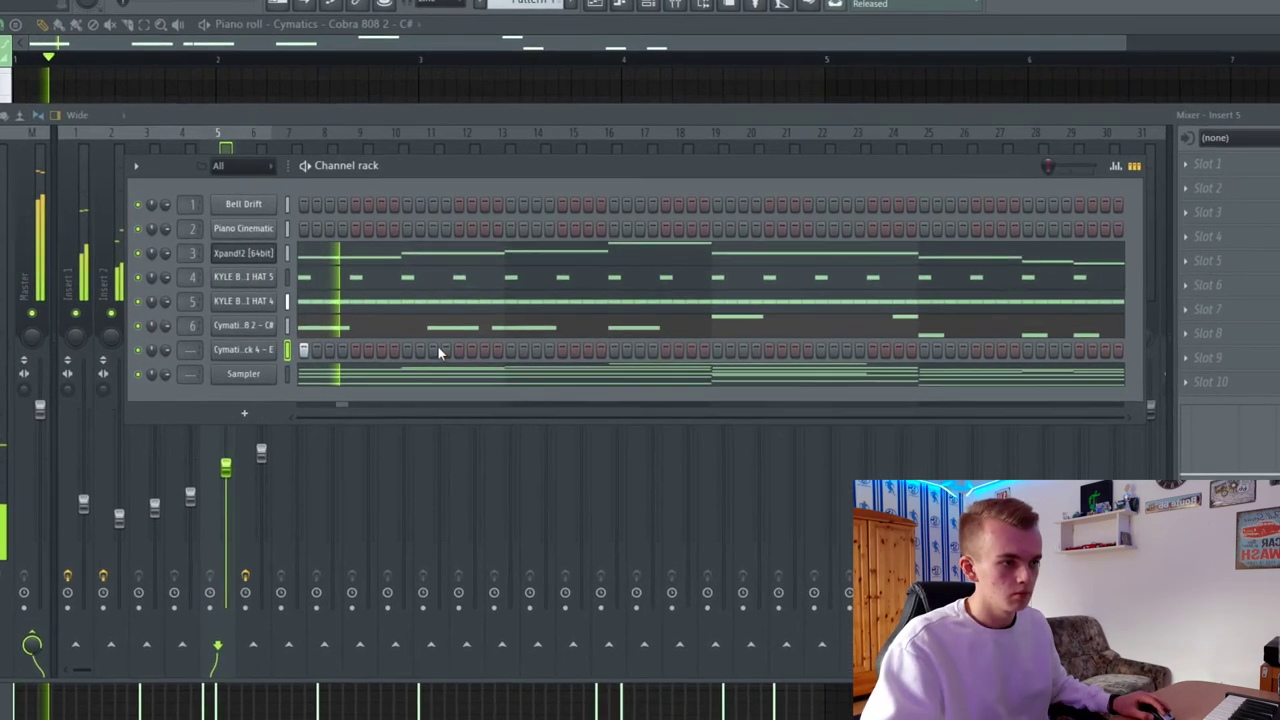
Place Cobra Kick 4 hits on steps 11, 17, 25, 33, 47, 49, 57 and 61 to match the 808 rhythm.
{"action": "left_click", "coordinate": [462, 345]}
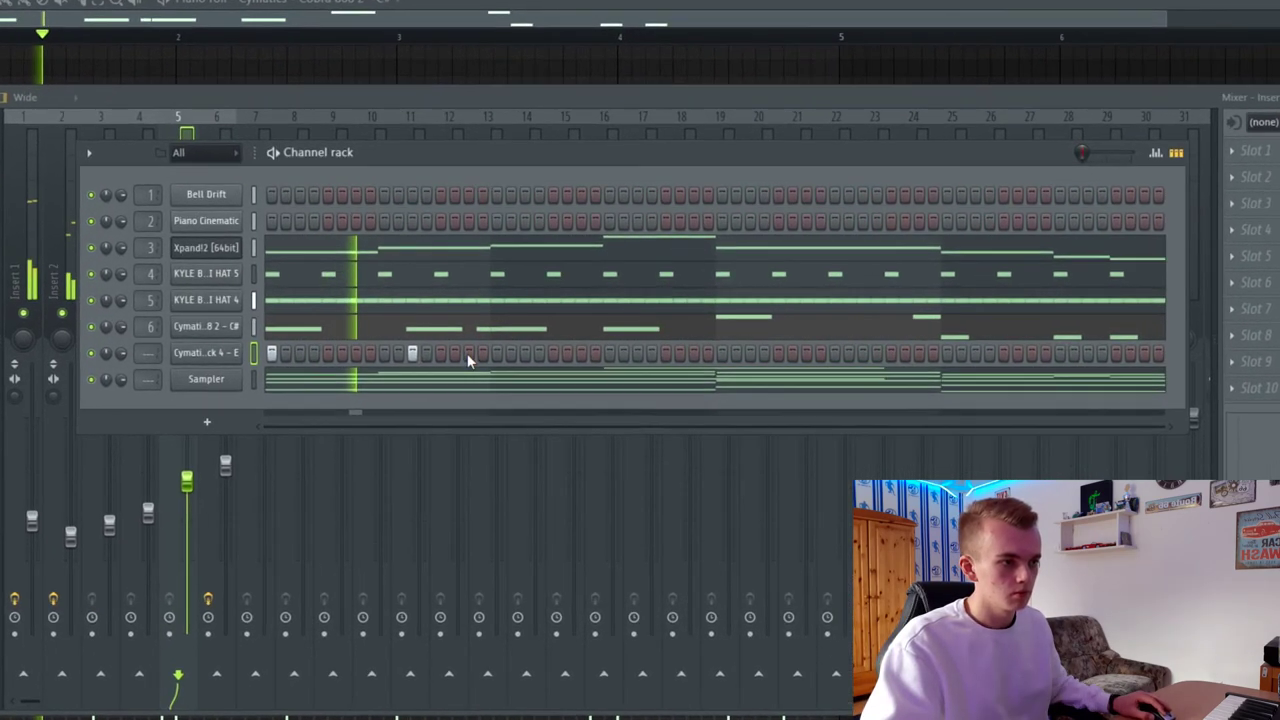
{"action": "left_click", "coordinate": [484, 355]}
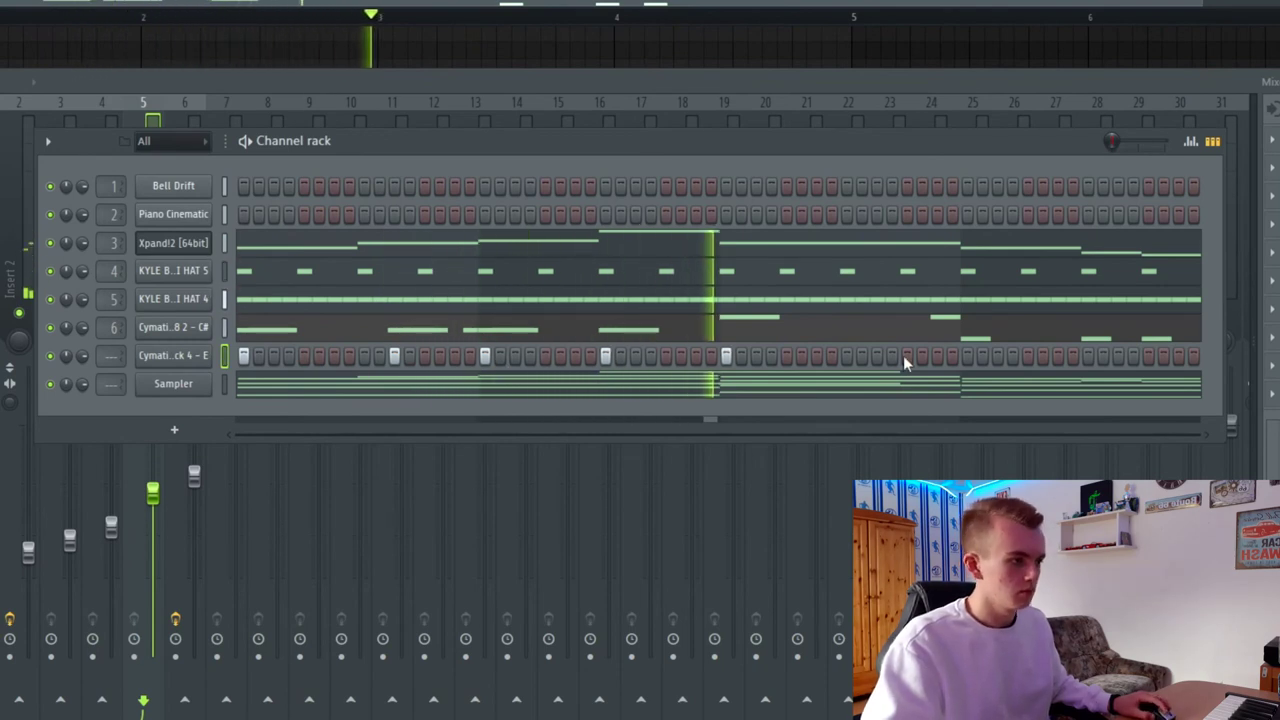
{"action": "left_click", "coordinate": [936, 356]}
{"action": "left_click", "coordinate": [967, 356]}
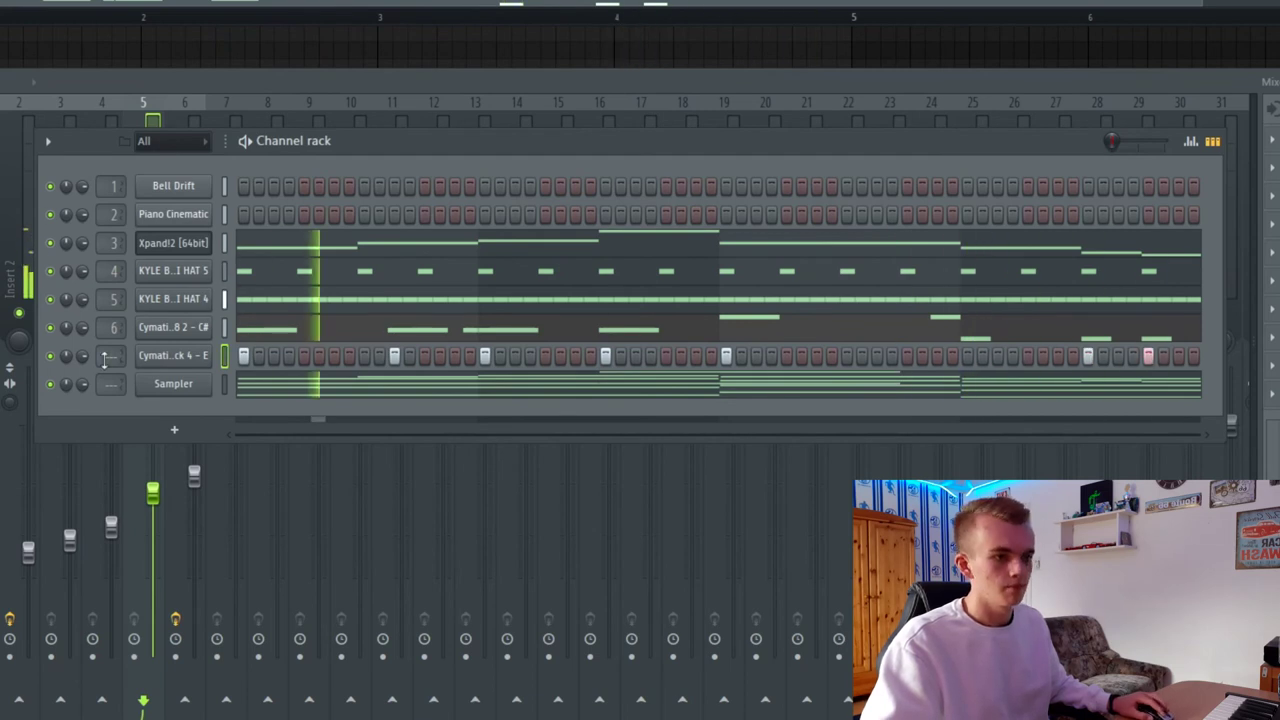
Review the Cobra Kick 4 sample settings and its root key page, and close the channel settings.
{"action": "left_click", "coordinate": [175, 356]}
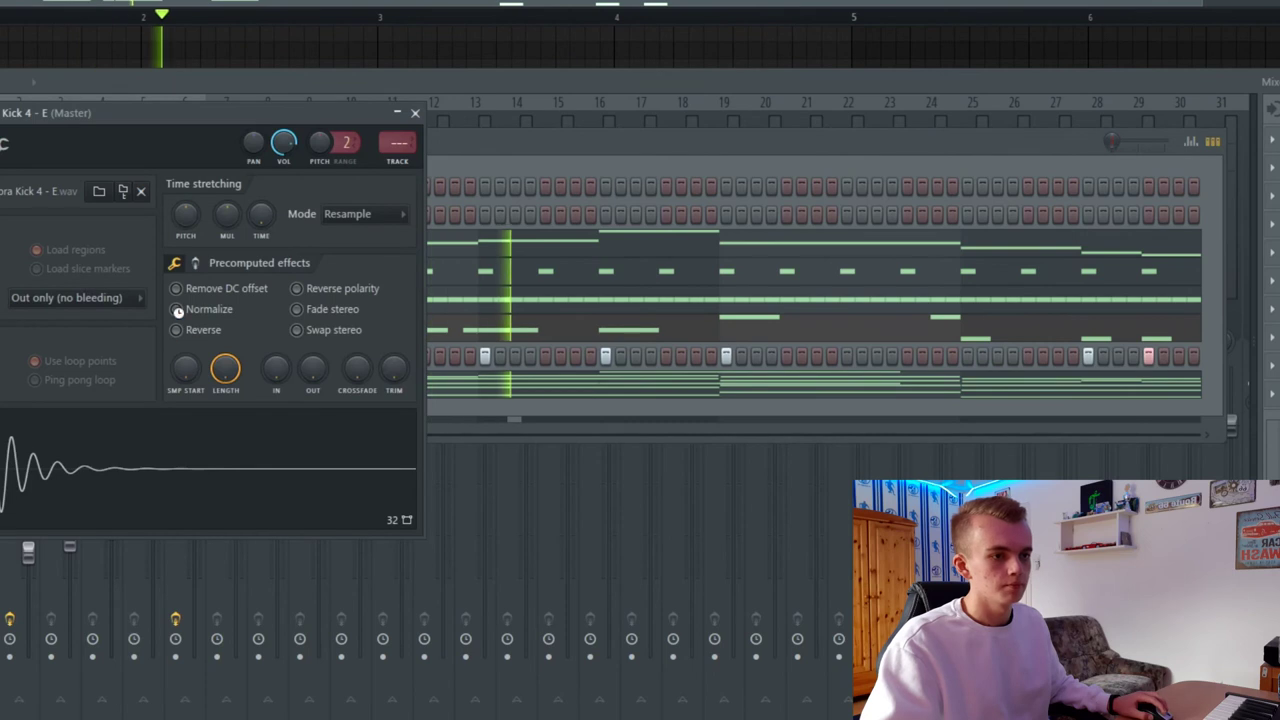
{"action": "left_click", "coordinate": [17, 150]}
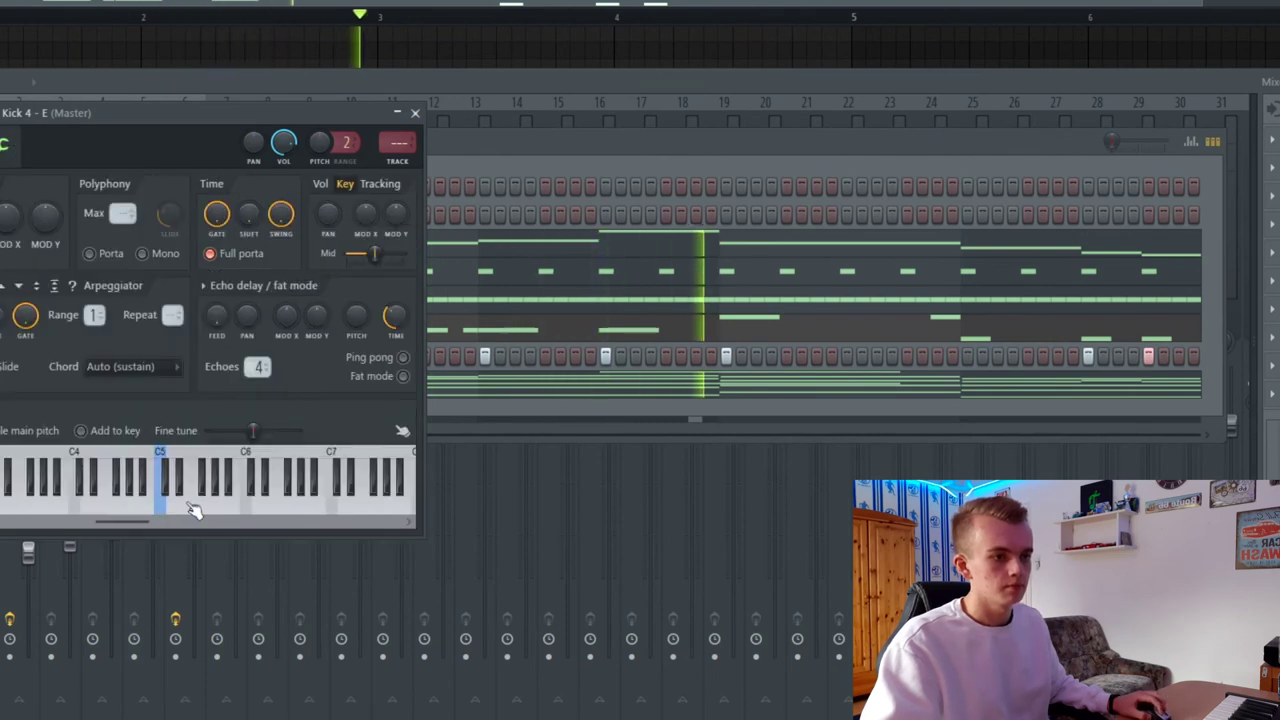
{"action": "left_click", "coordinate": [416, 114]}
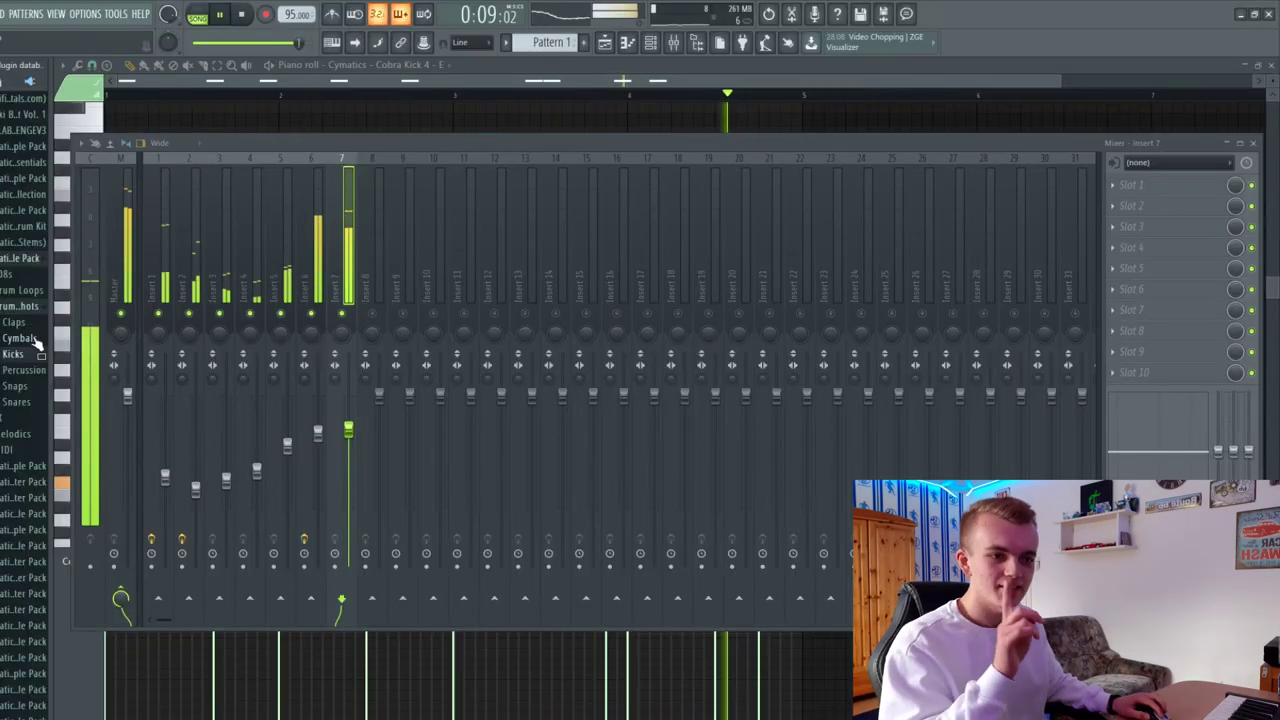
Browse the Cymbals folder of the Cymatics sample pack and audition the Cobra crash samples.
{"action": "left_click", "coordinate": [36, 340]}
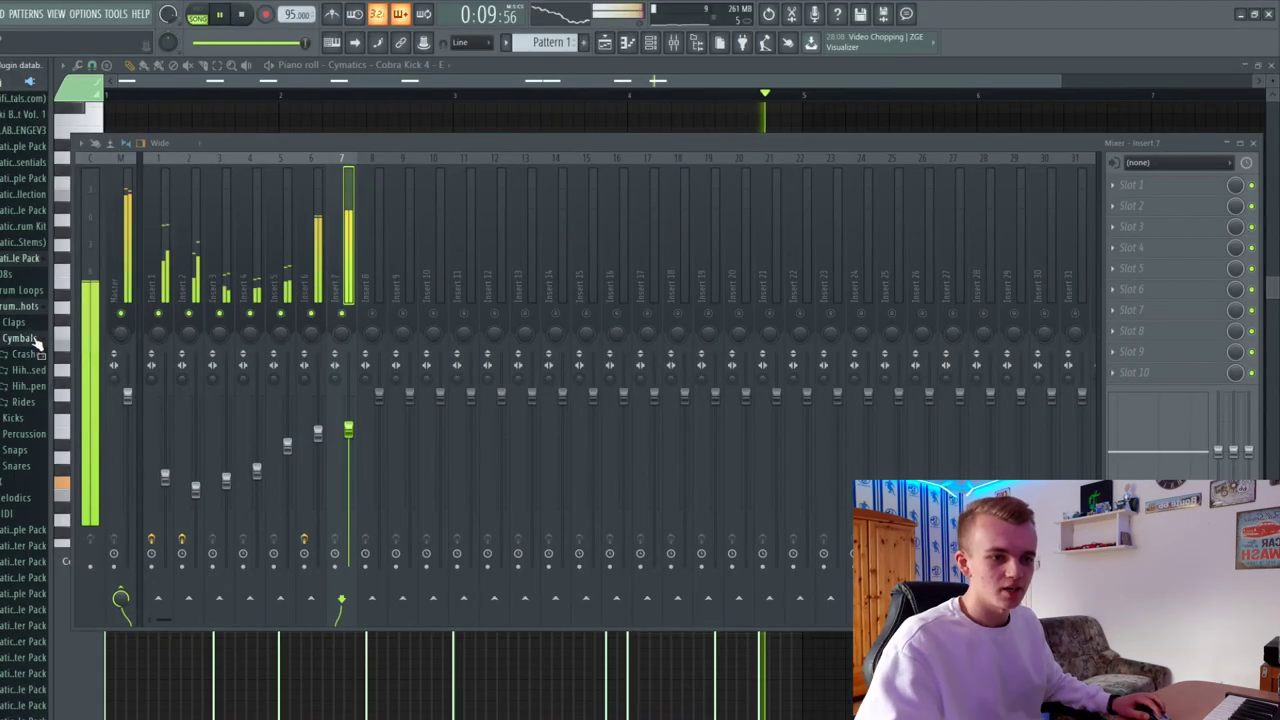
{"action": "left_click", "coordinate": [36, 370]}
{"action": "left_click", "coordinate": [36, 370]}
{"action": "left_click", "coordinate": [38, 356]}
{"action": "left_click", "coordinate": [36, 375]}
{"action": "left_click", "coordinate": [38, 398]}
{"action": "left_click", "coordinate": [32, 416]}
{"action": "left_click", "coordinate": [33, 451]}
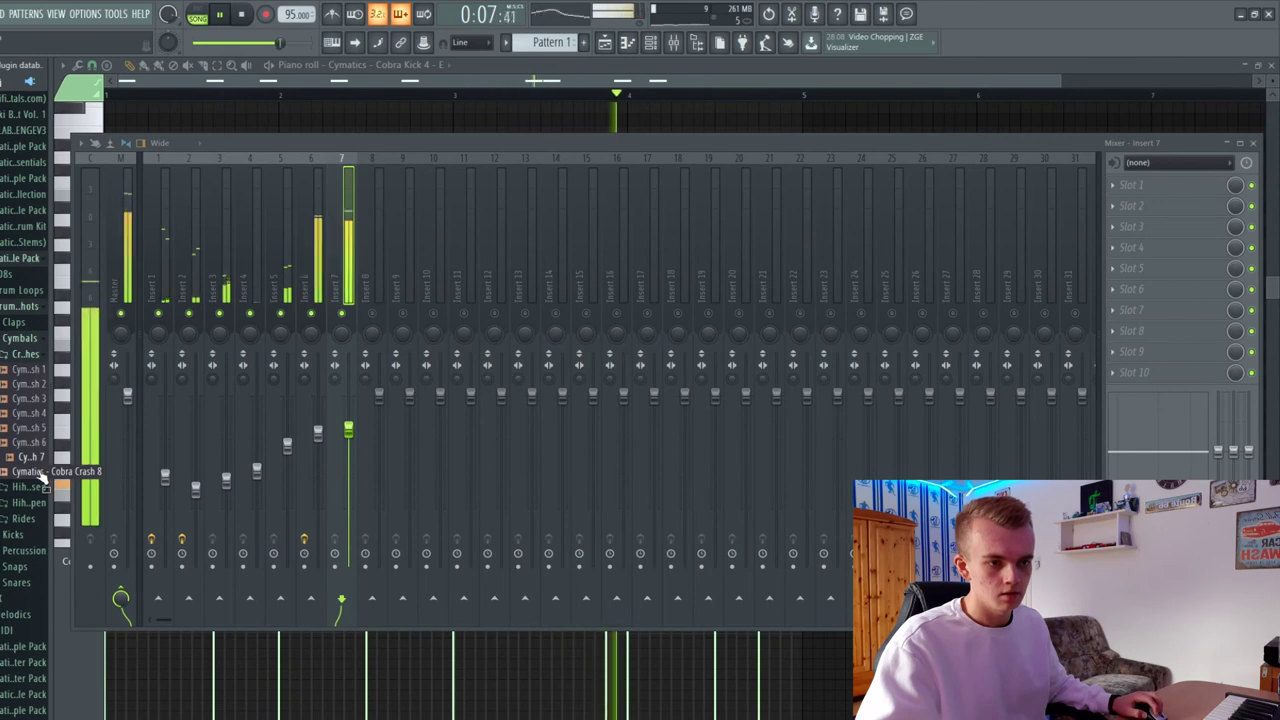
Add Cobra Crash 1 as a new channel with a hit on step 1, and lower its note to A4.
{"action": "left_click", "coordinate": [36, 370]}
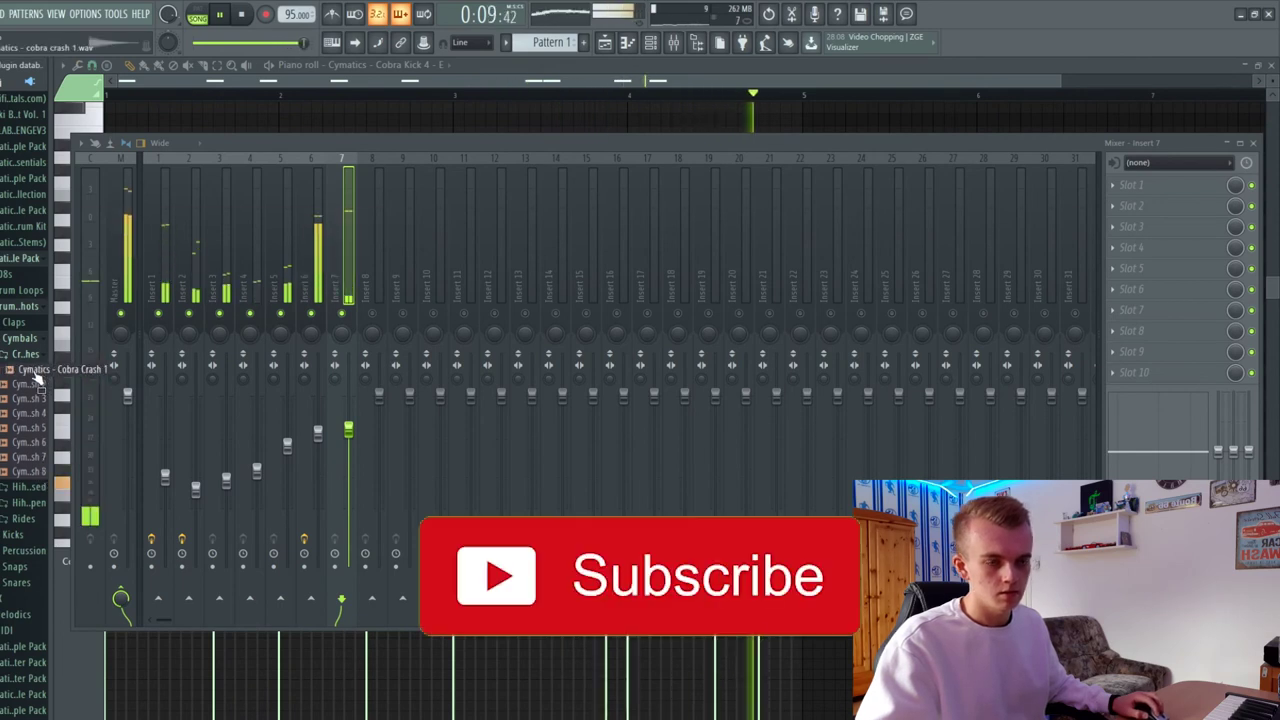
{"action": "left_click_drag", "start_coordinate": [36, 378], "coordinate": [355, 375]}
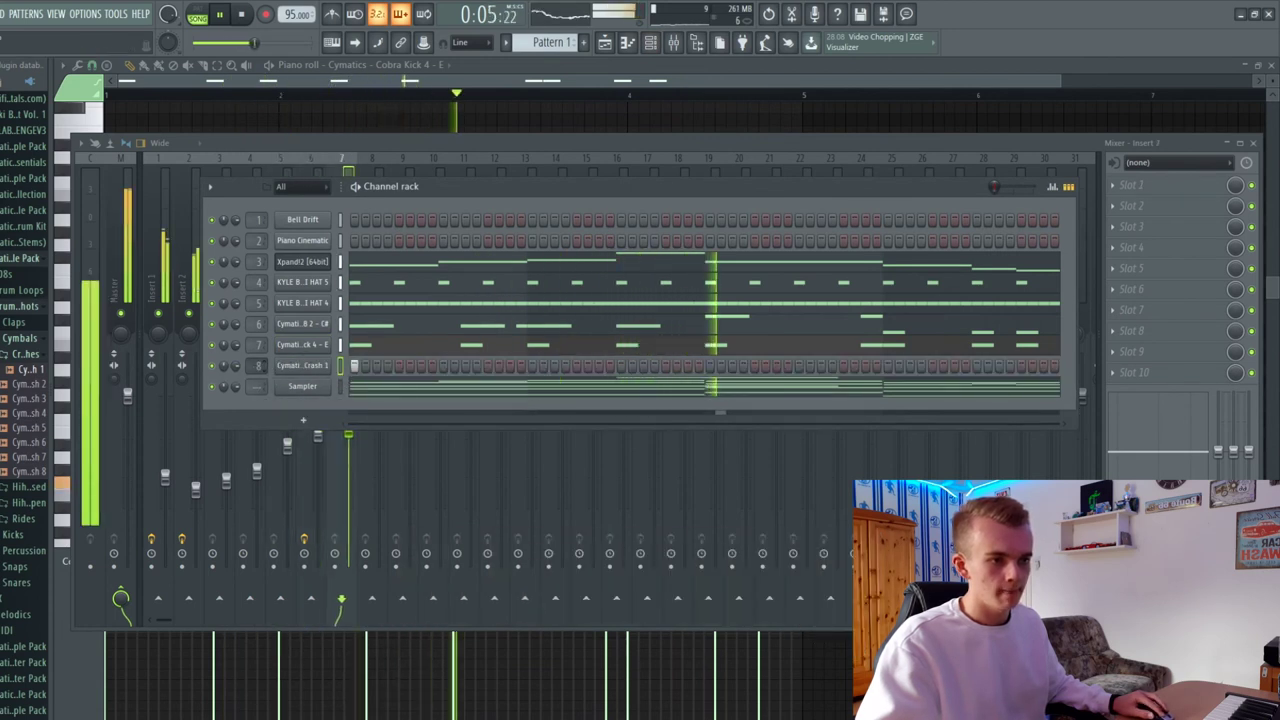
{"action": "left_click", "coordinate": [440, 145]}
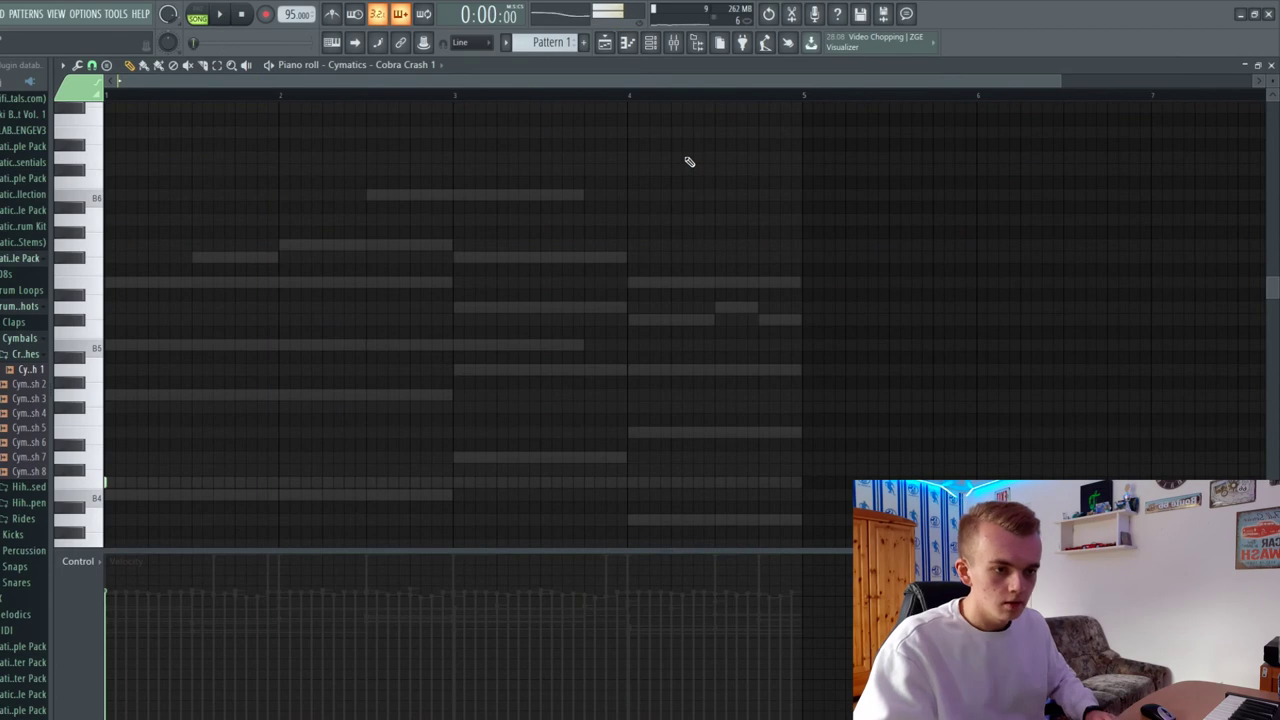
{"action": "scroll", "coordinate": [651, 208], "scroll_direction": "down", "scroll_amount": 5}
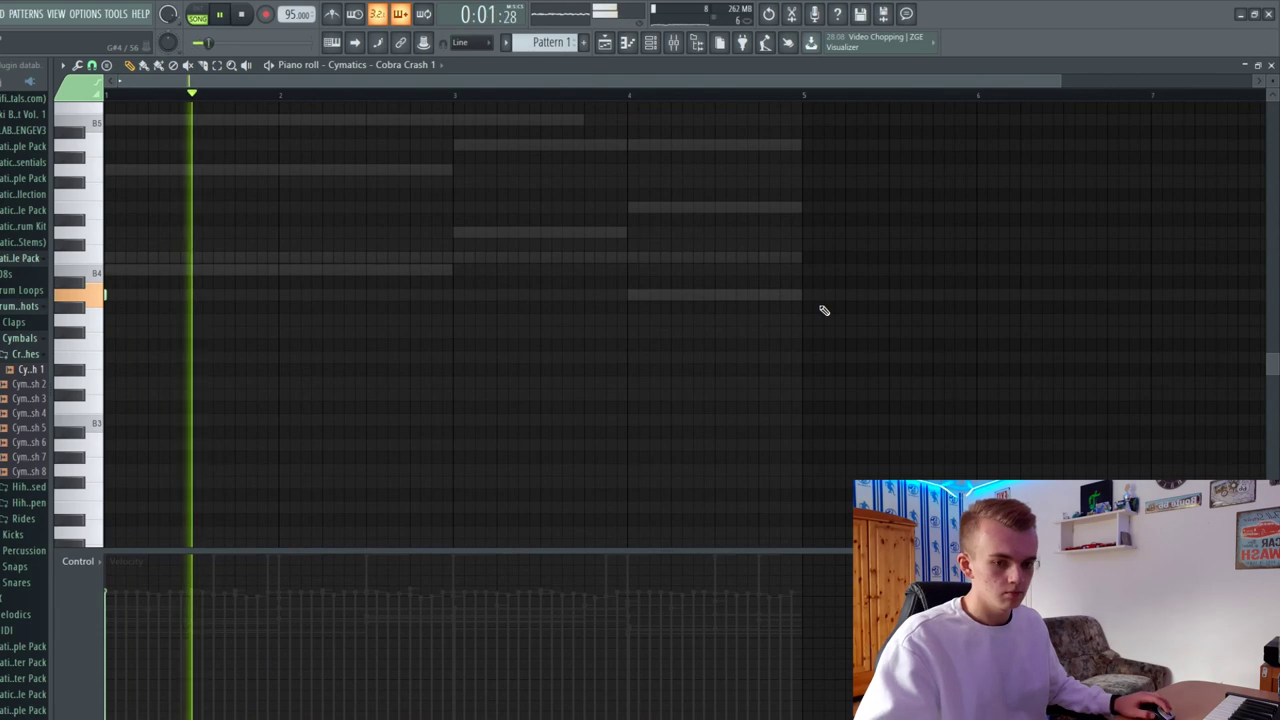
Collapse the Crashes folder, audition samples in the Rides folder and pick Cobra Ride 7.
{"action": "left_click", "coordinate": [20, 354]}
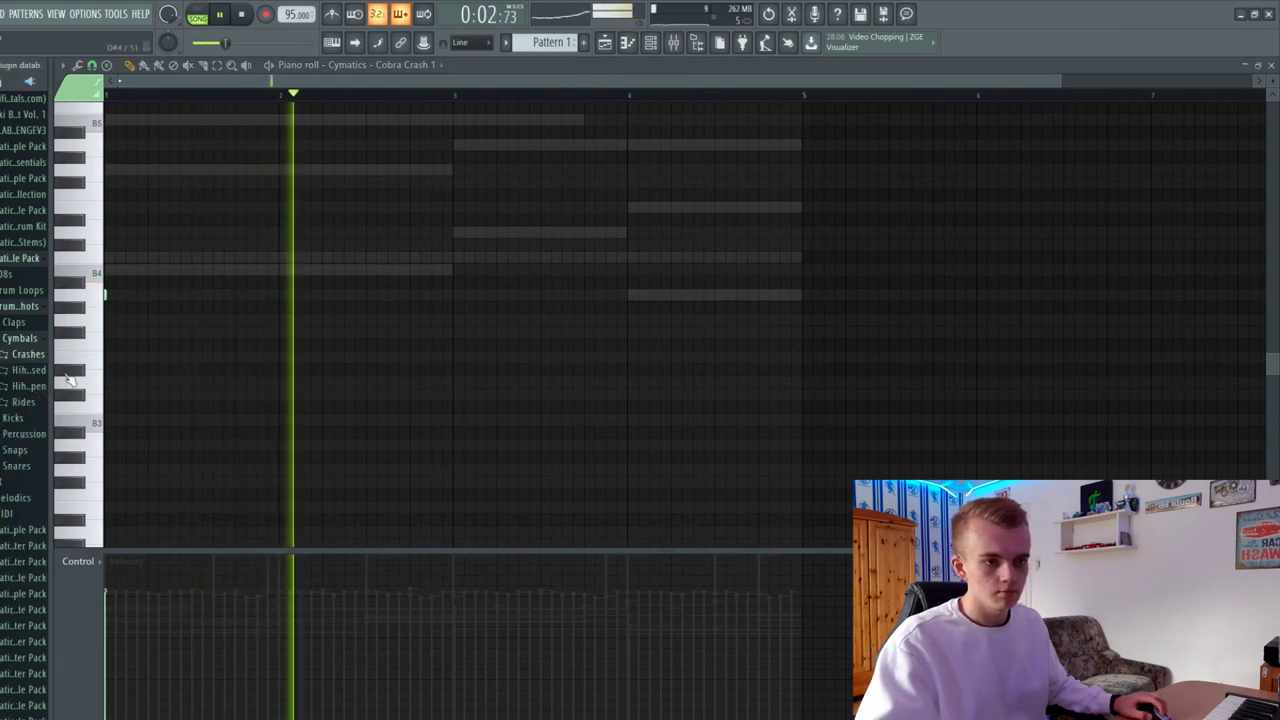
{"action": "left_click", "coordinate": [22, 401]}
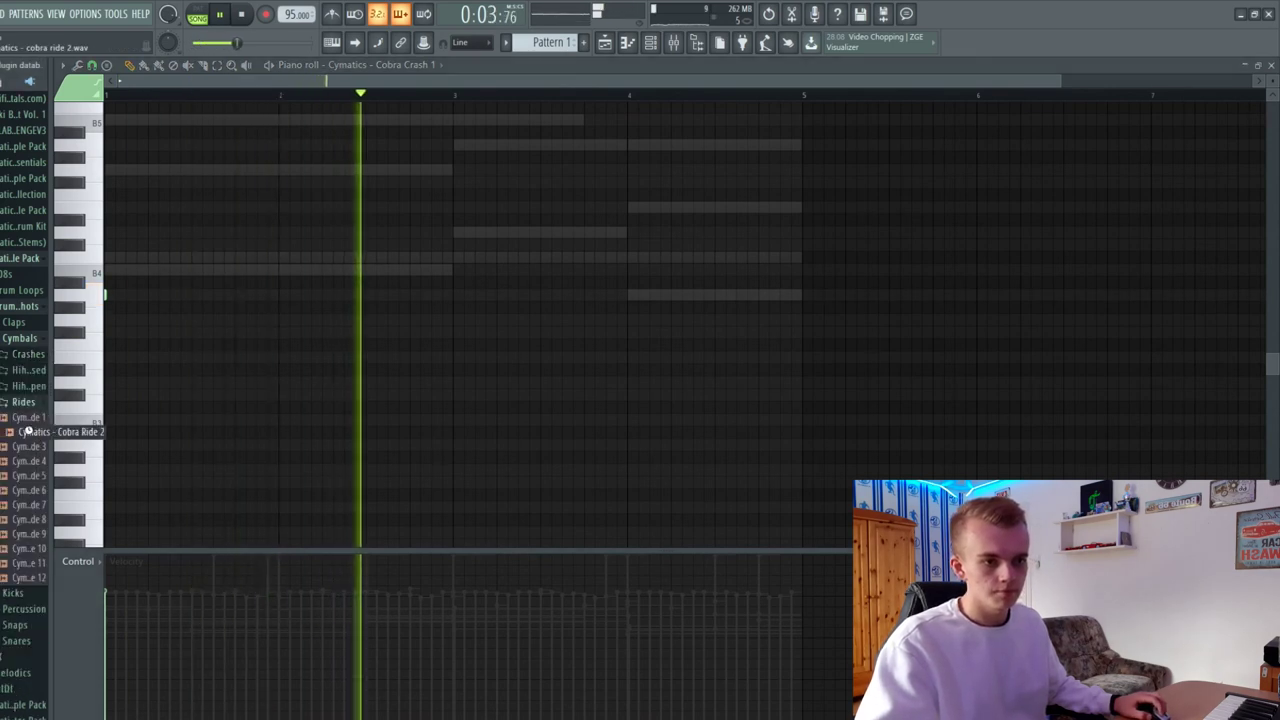
{"action": "left_click", "coordinate": [33, 510]}
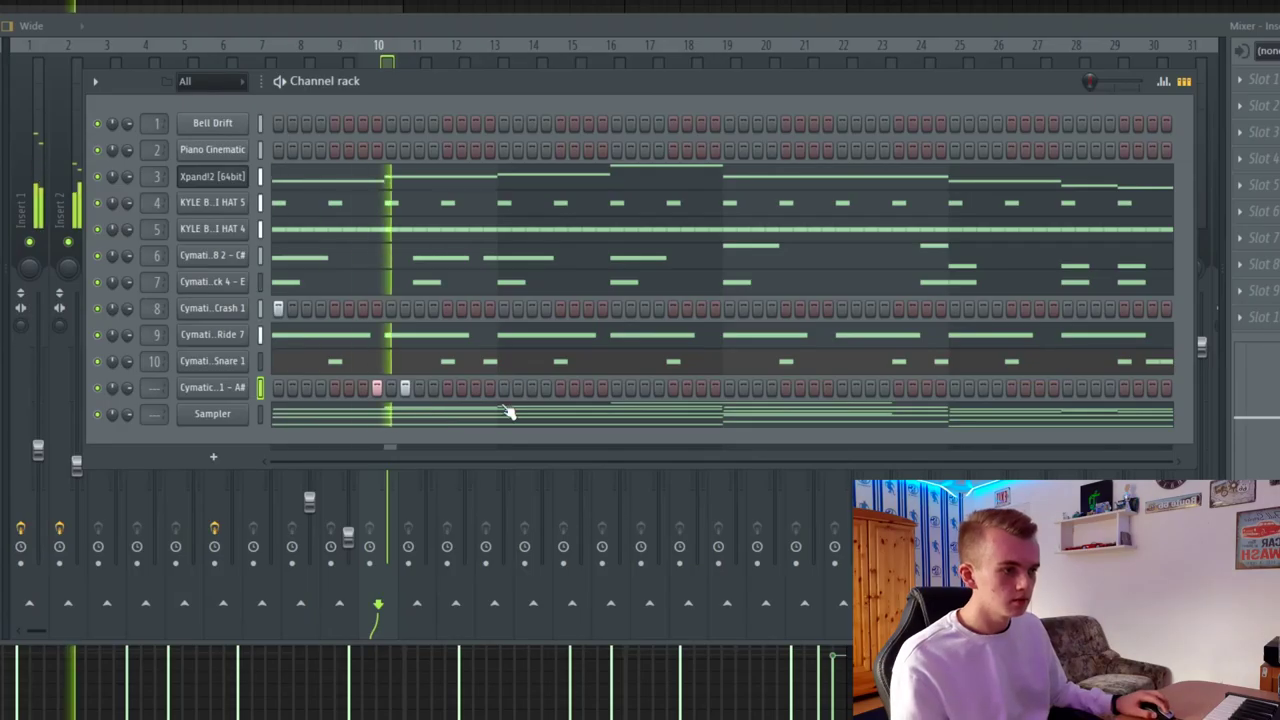
Add hits to the Cymatics 1 - A# channel on steps 24, 26, 40, 42, 43, 56 and 58.
{"action": "left_click", "coordinate": [603, 388]}
{"action": "left_click", "coordinate": [630, 388]}
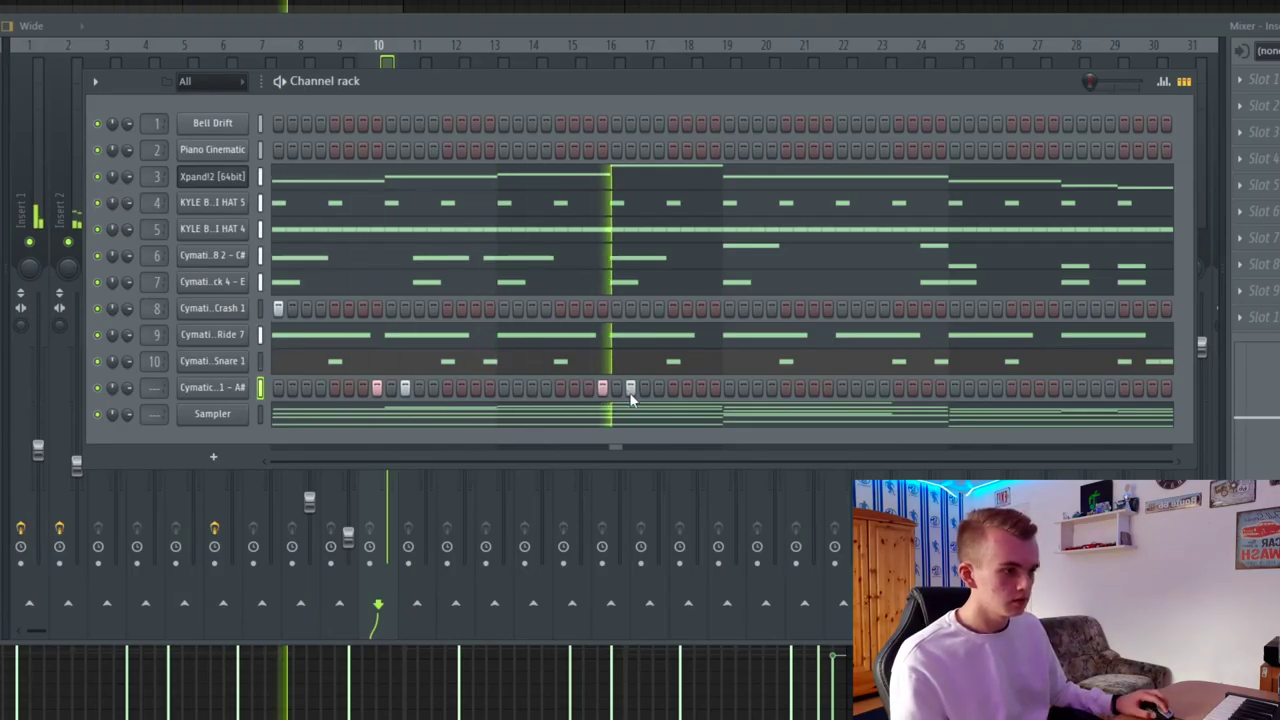
{"action": "left_click", "coordinate": [867, 388]}
{"action": "left_click", "coordinate": [857, 388]}
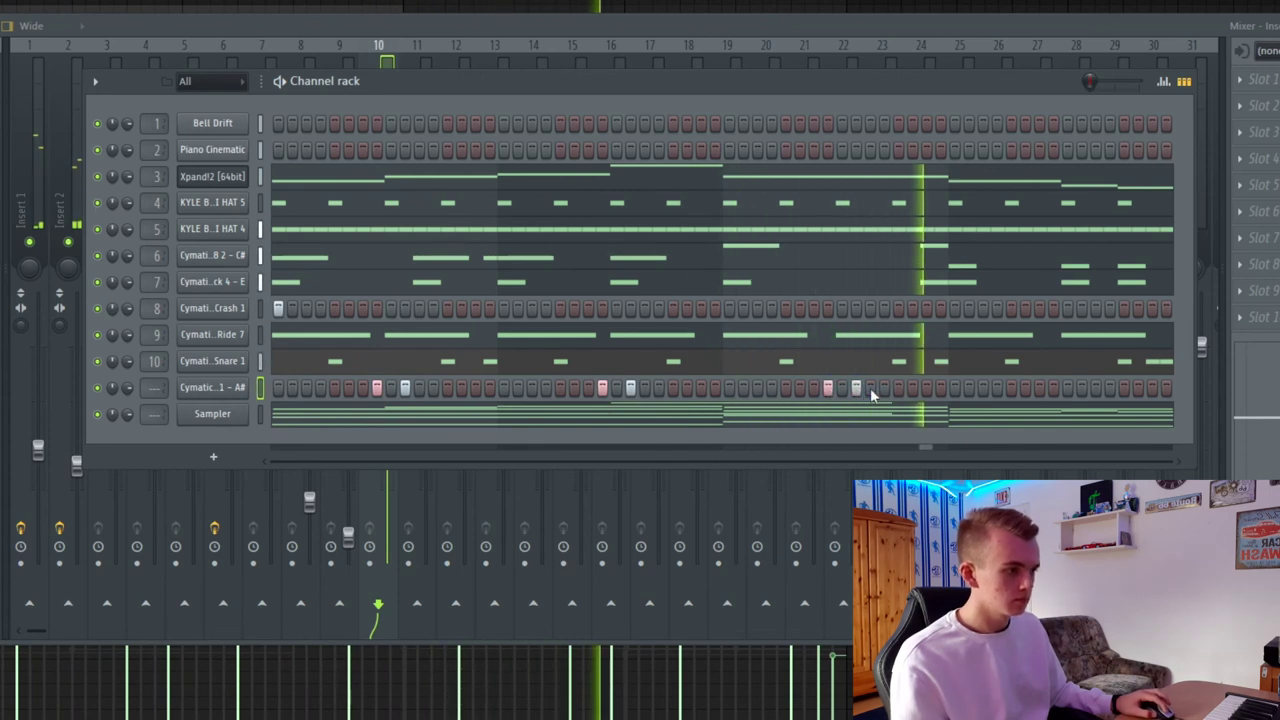
{"action": "left_click", "coordinate": [1058, 391]}
{"action": "left_click", "coordinate": [1072, 390]}
{"action": "left_click", "coordinate": [1082, 391]}
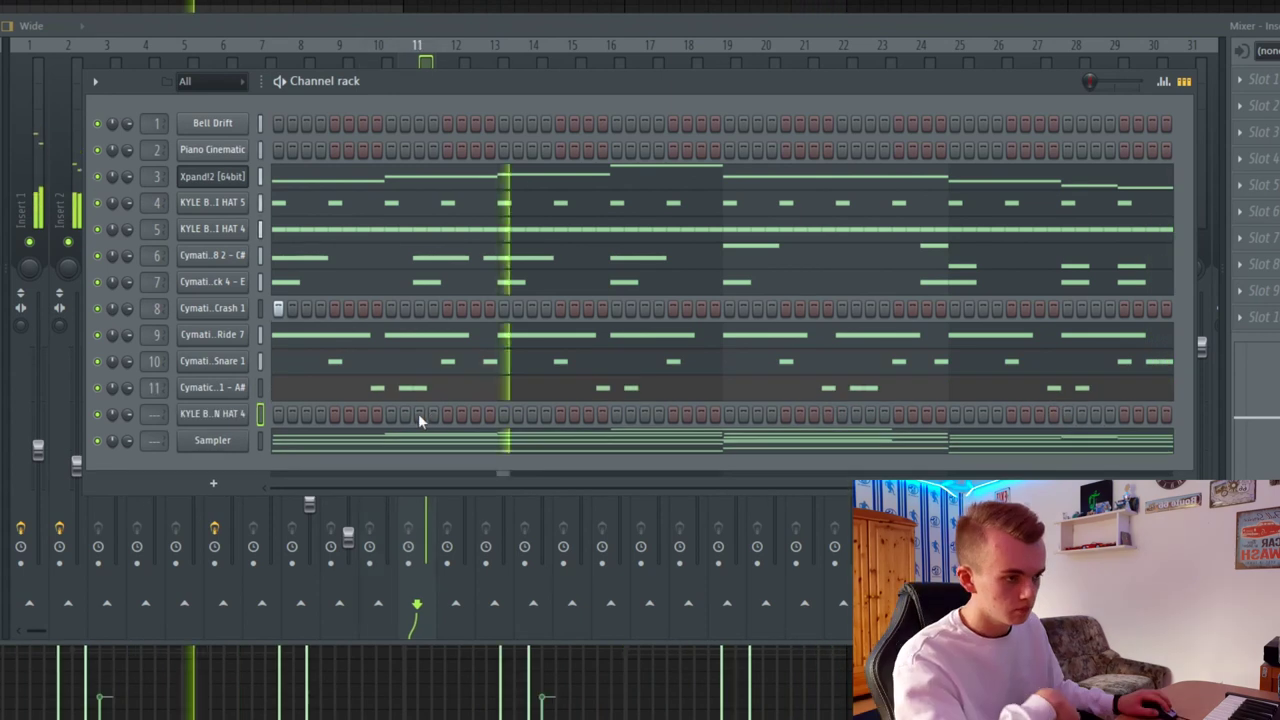
Place Kyle Beats open hat 4 hits on steps 12 and 28.
{"action": "left_click", "coordinate": [431, 414]}
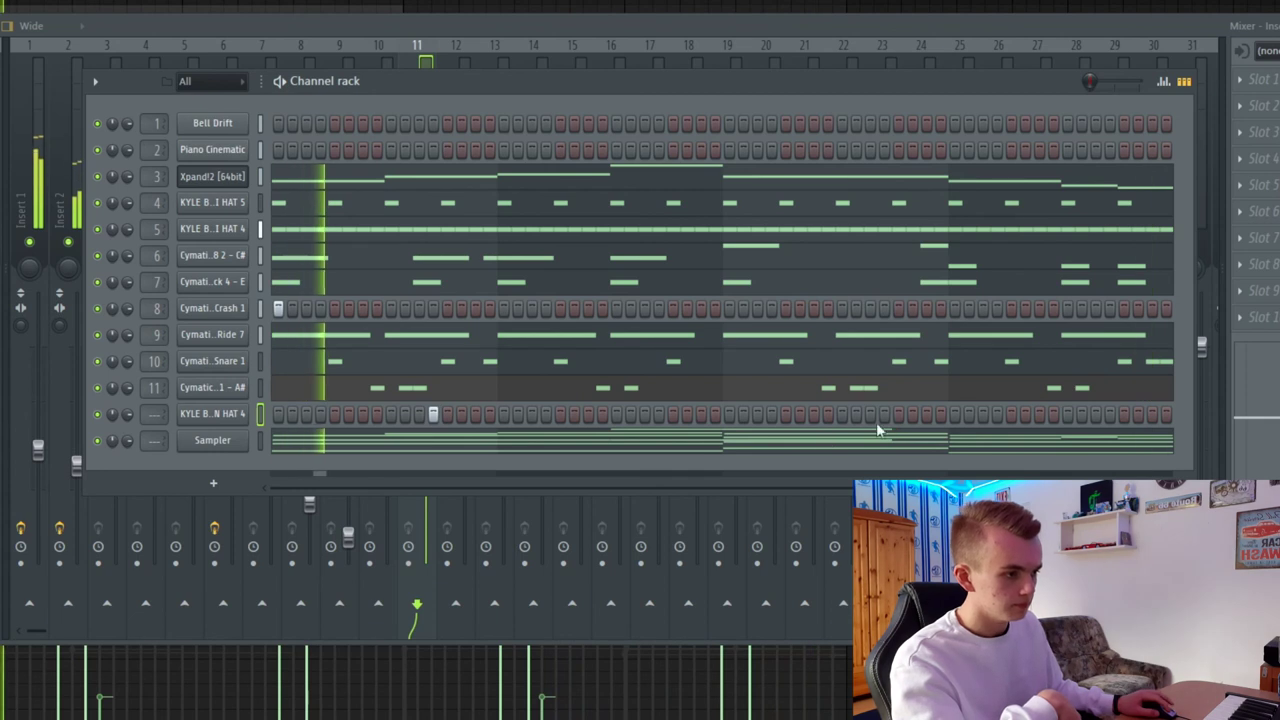
{"action": "left_click", "coordinate": [658, 414]}
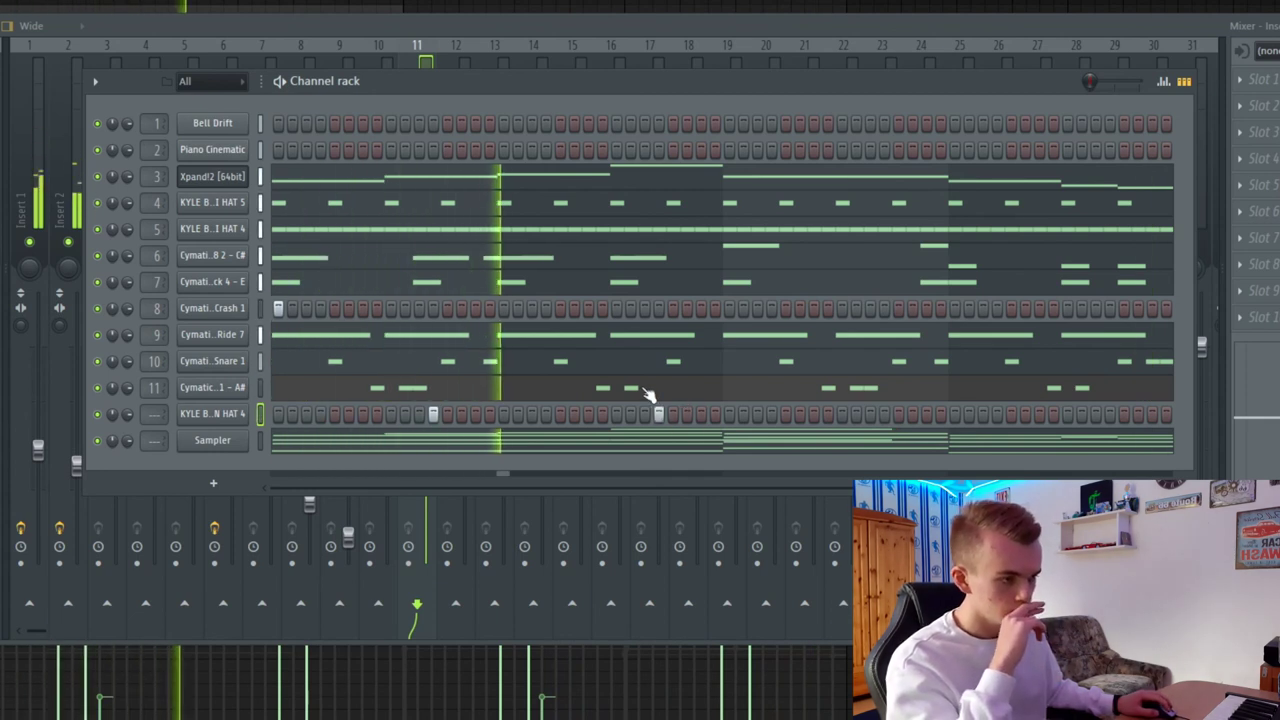